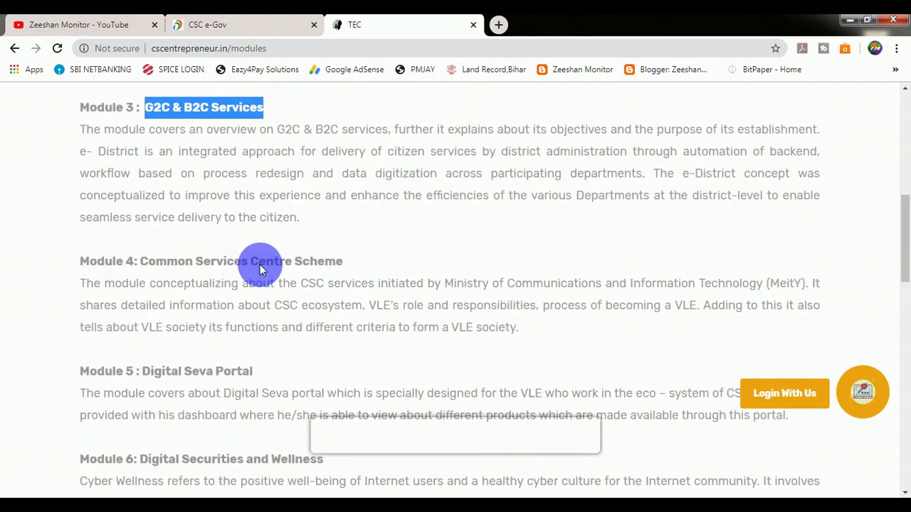
Step: Scroll through the module descriptions, highlighting some lines, and then scroll back up to the header
left_click_drag(187, 214, 317, 224)
left_click_drag(163, 321, 260, 325)
scroll(260, 326, "down", 1)
scroll(260, 326, "down", 3)
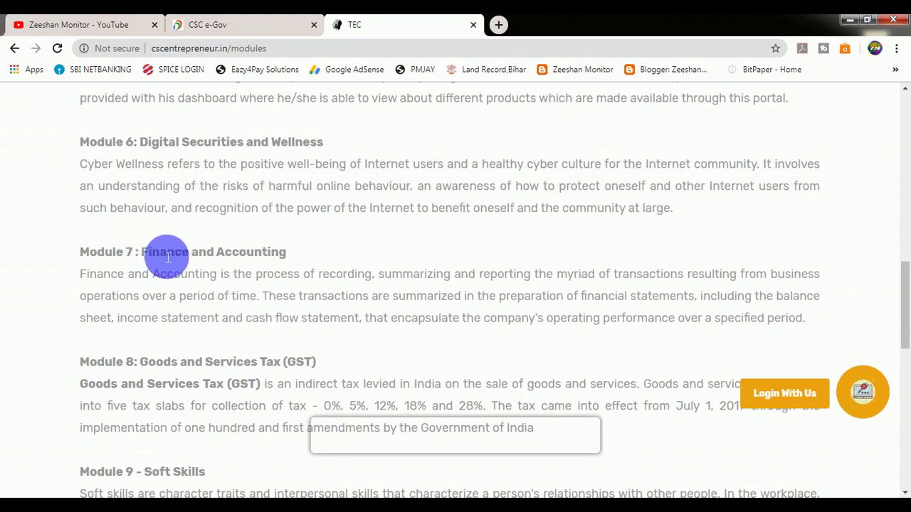
scroll(275, 257, "down", 2)
scroll(278, 260, "up", 9)
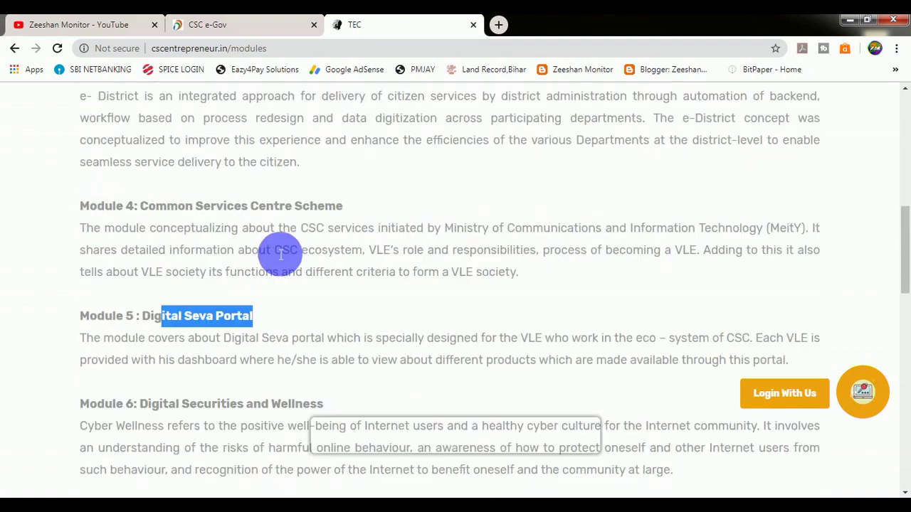
scroll(278, 249, "up", 4)
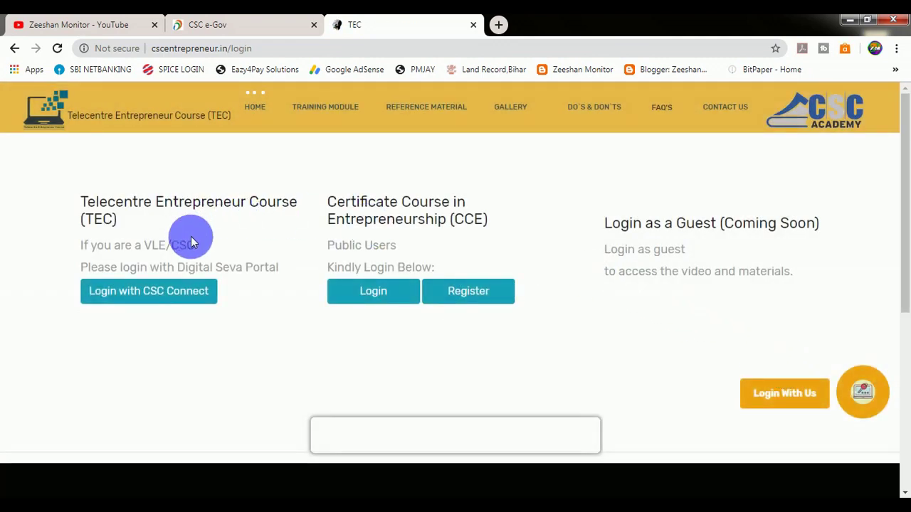
Step: Read the VLE/CSC and Public Users login notes, then open the CCE public-user registration form
mouse_move(115, 245)
left_mouse_down()
mouse_move(205, 267)
mouse_move(105, 242)
left_mouse_up()
left_click(205, 267)
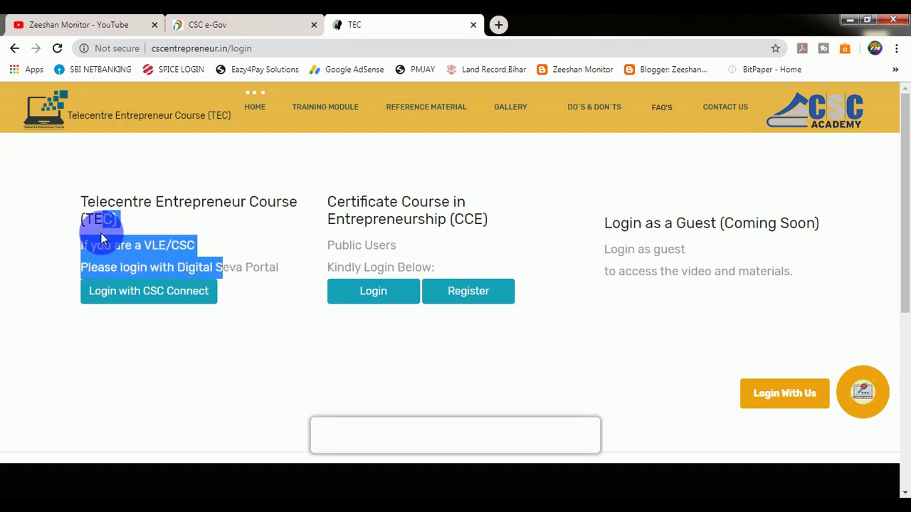
left_click(111, 231)
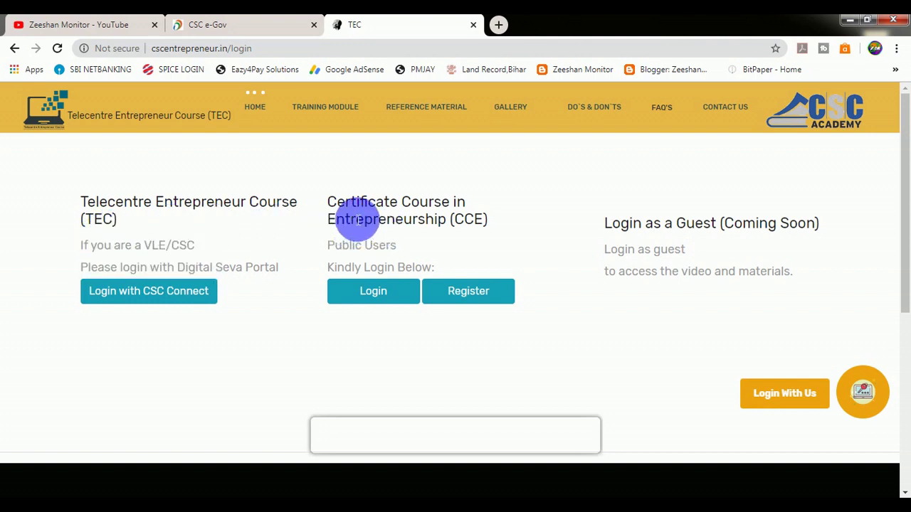
left_click_drag(346, 247, 401, 247)
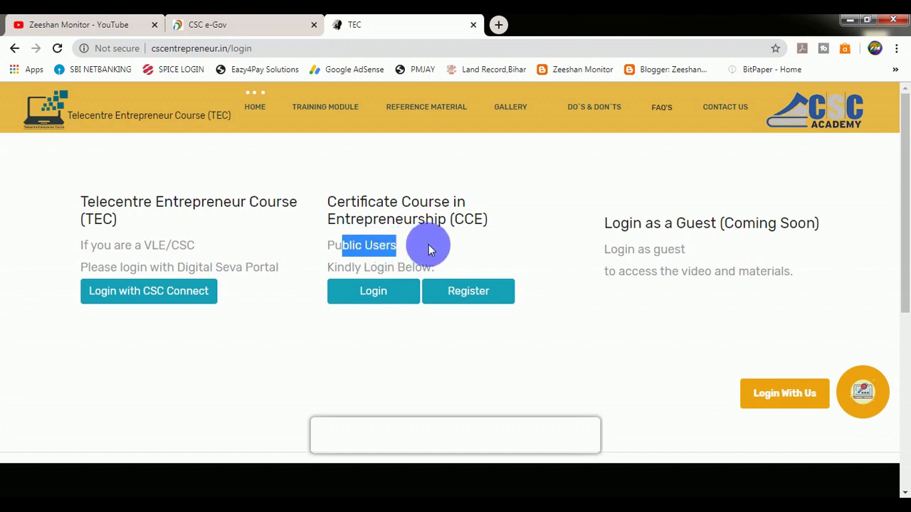
left_click(428, 245)
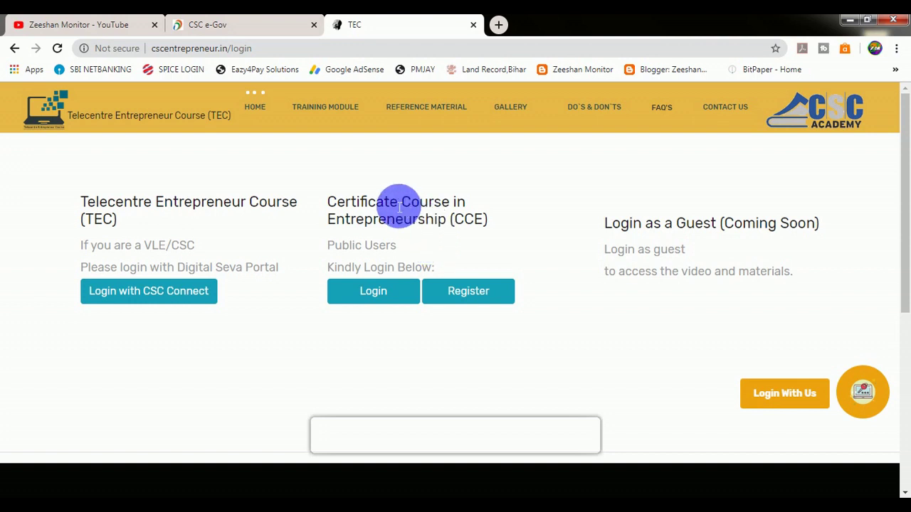
left_click(470, 294)
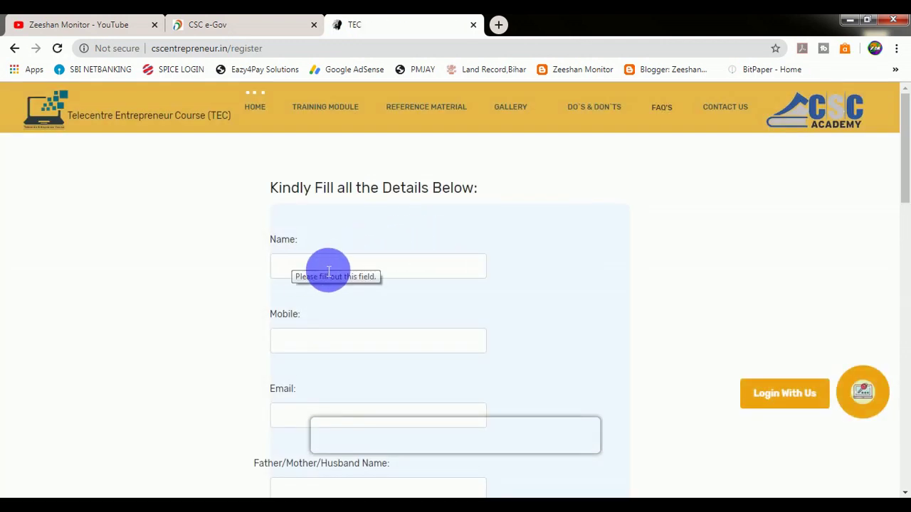
Step: Select Bihar as the state and Araria as the district on the registration form
scroll(329, 271, "down", 1)
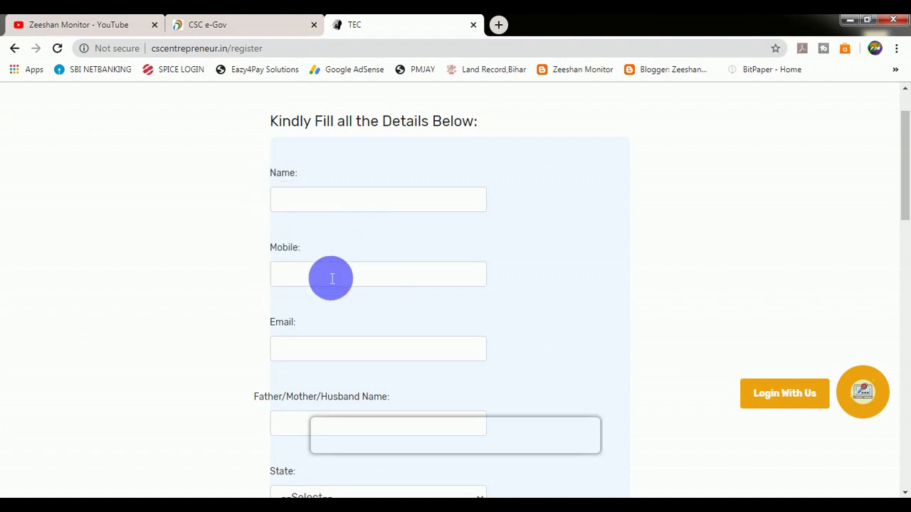
scroll(332, 279, "down", 1)
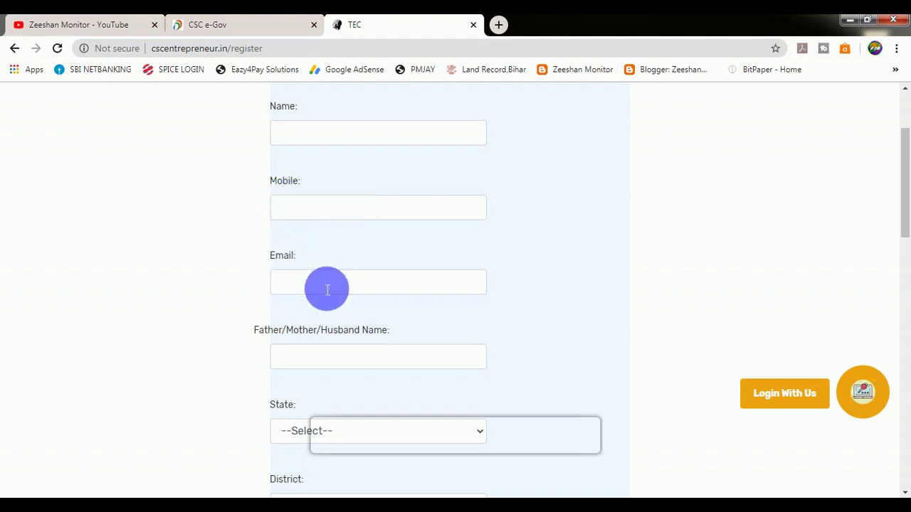
scroll(340, 290, "down", 2)
left_click(308, 224)
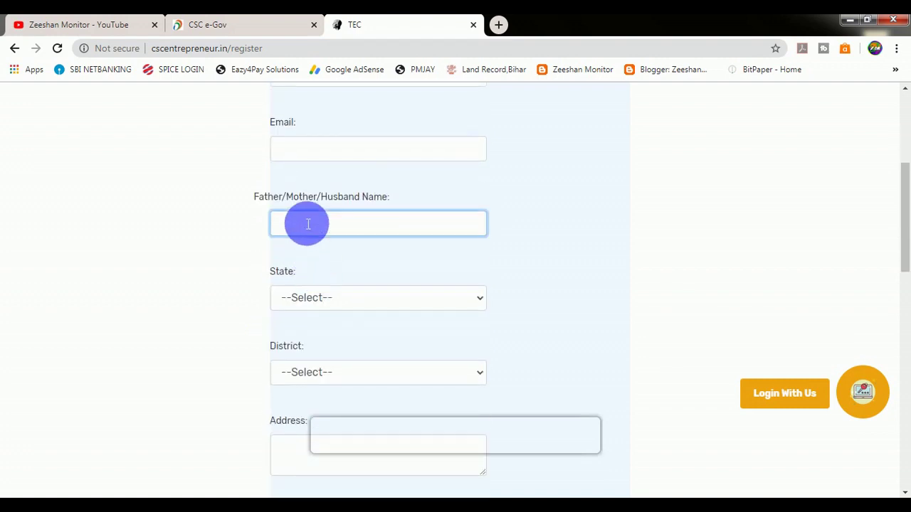
left_click(307, 300)
left_click(299, 64)
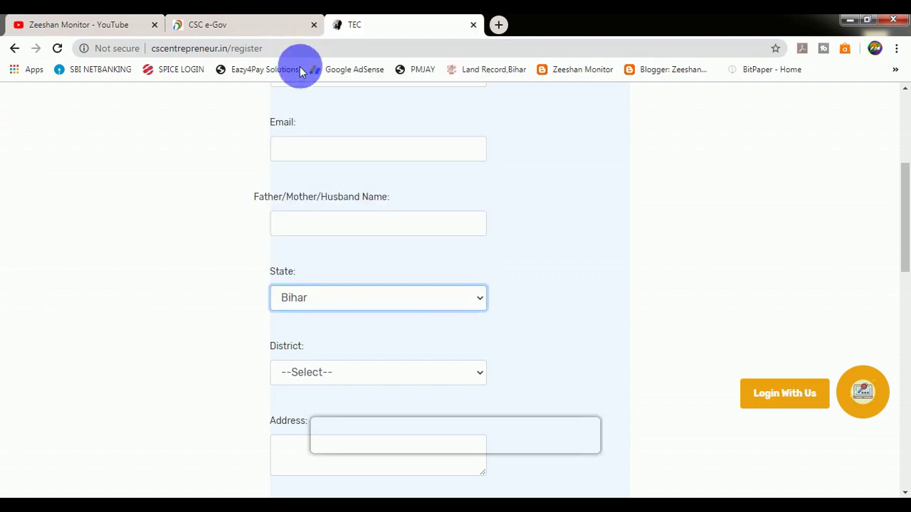
scroll(306, 299, "down", 1)
left_click(311, 307)
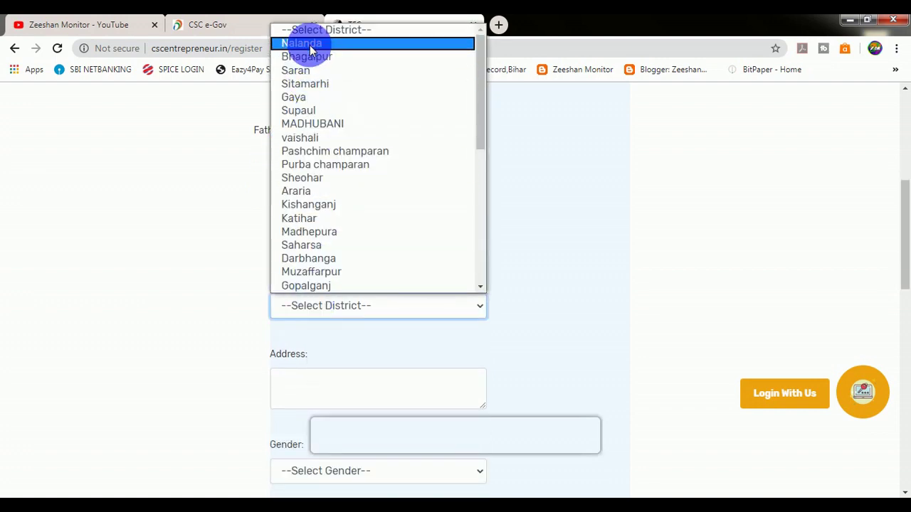
left_click(314, 191)
Step: Set the gender to Male
scroll(323, 195, "down", 3)
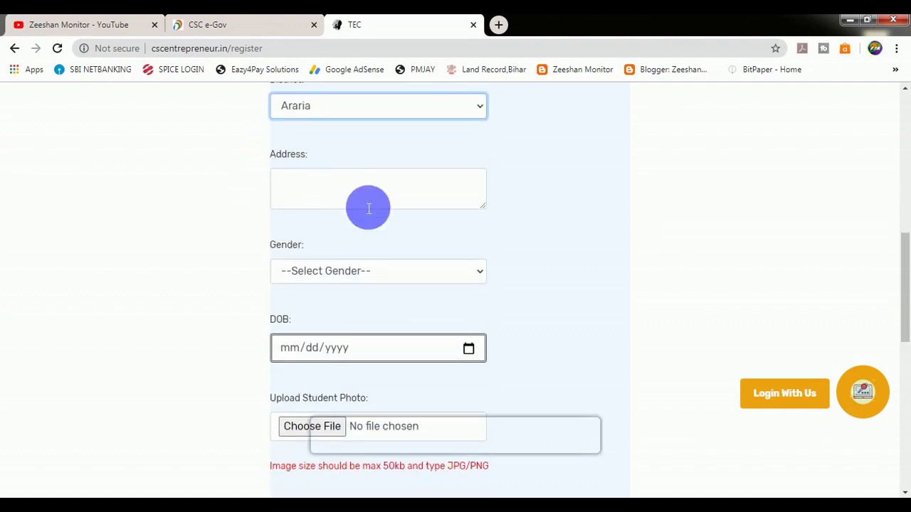
left_click(295, 274)
left_click(306, 303)
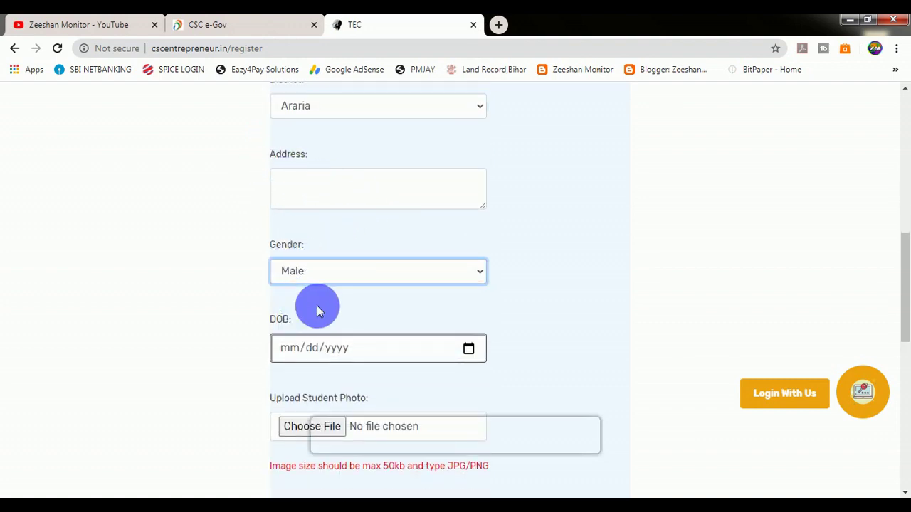
scroll(411, 310, "down", 1)
Step: Set the date of birth to 02/10/1998 using the calendar picker
left_click(468, 281)
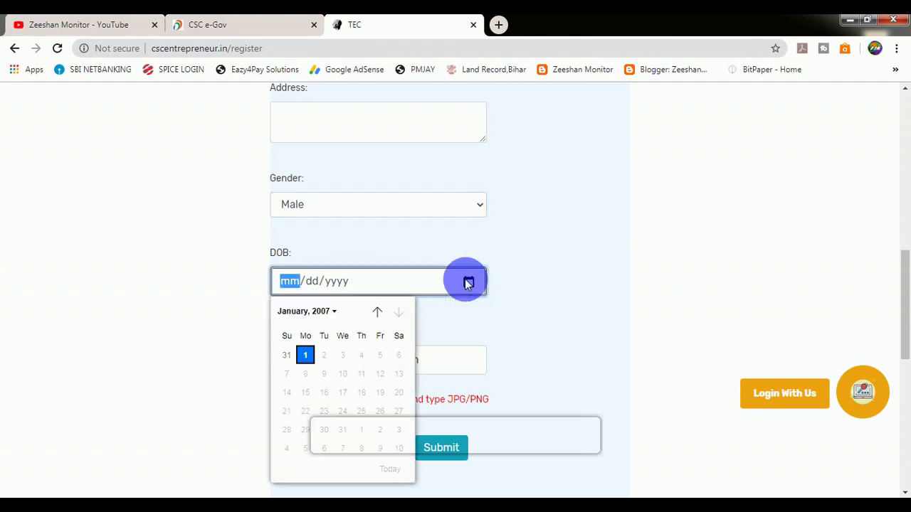
left_click(319, 311)
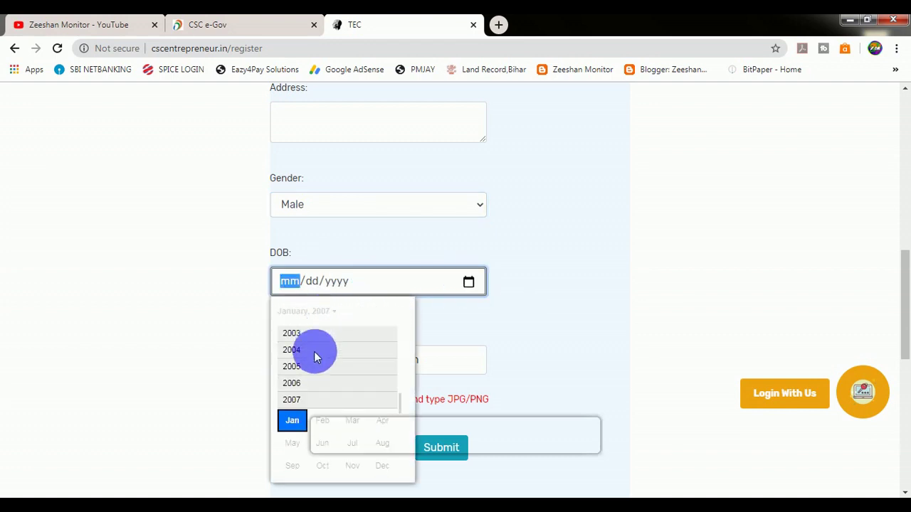
scroll(324, 398, "up", 2)
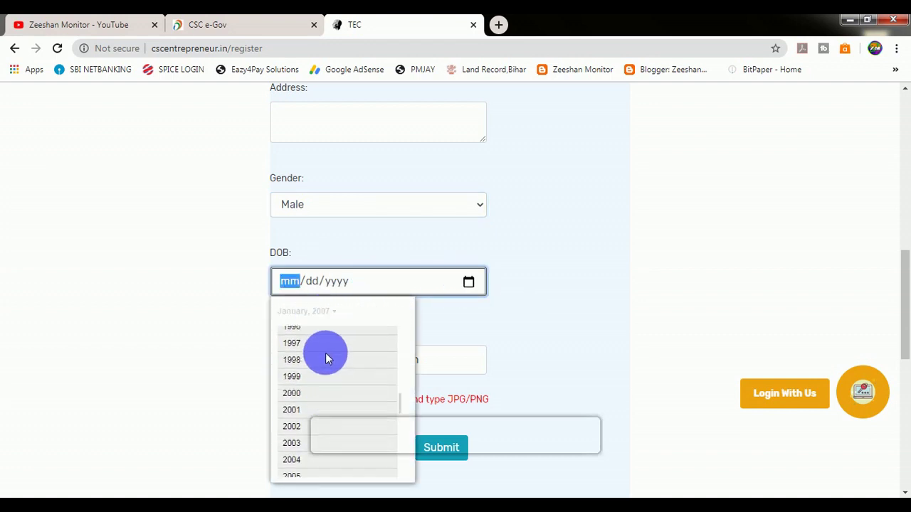
left_click(325, 356)
left_click(322, 356)
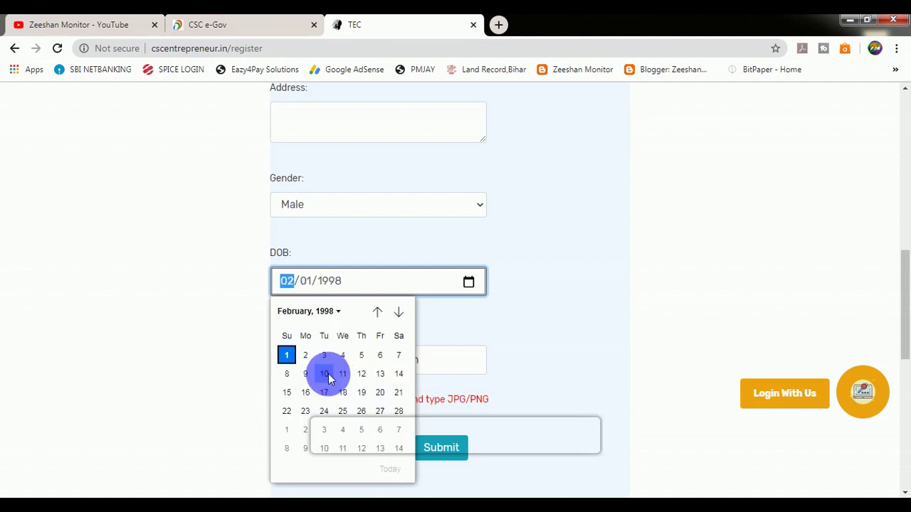
left_click(322, 372)
Step: Attach the student photo file to the registration form
scroll(327, 364, "down", 1)
scroll(328, 364, "down", 1)
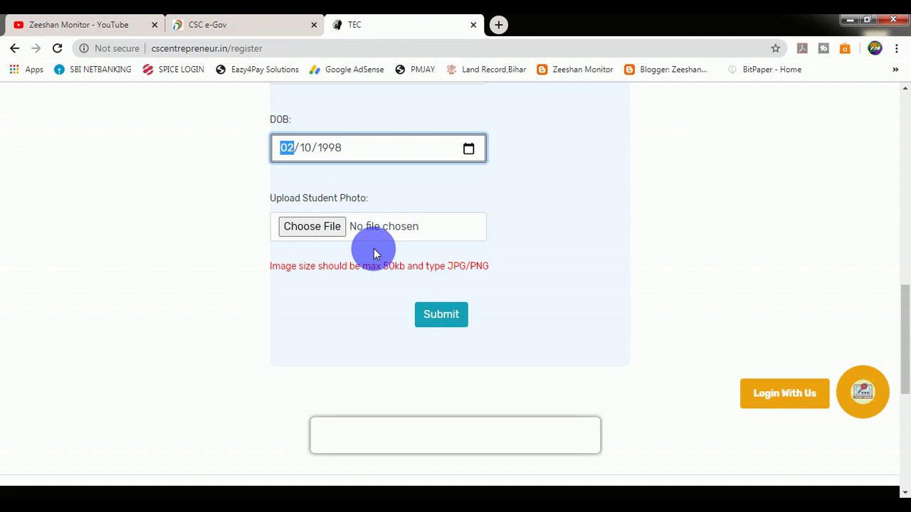
left_click(318, 228)
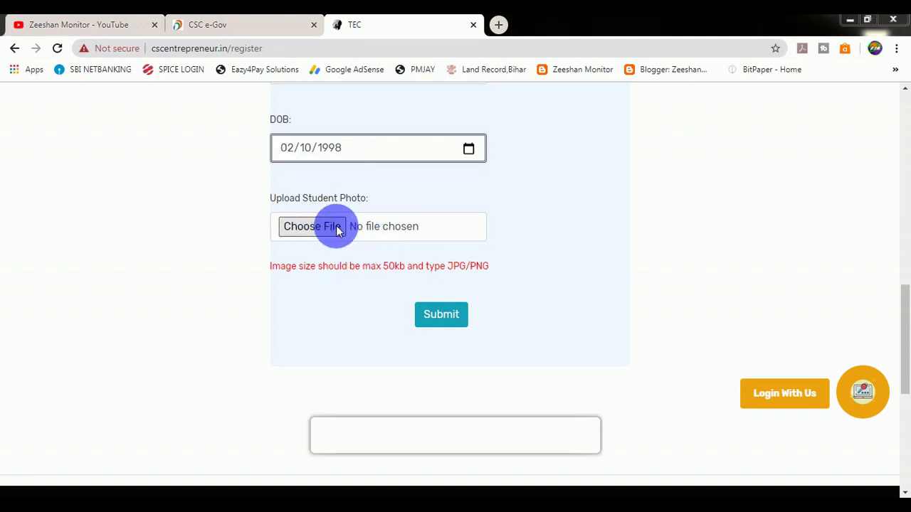
double_click(169, 224)
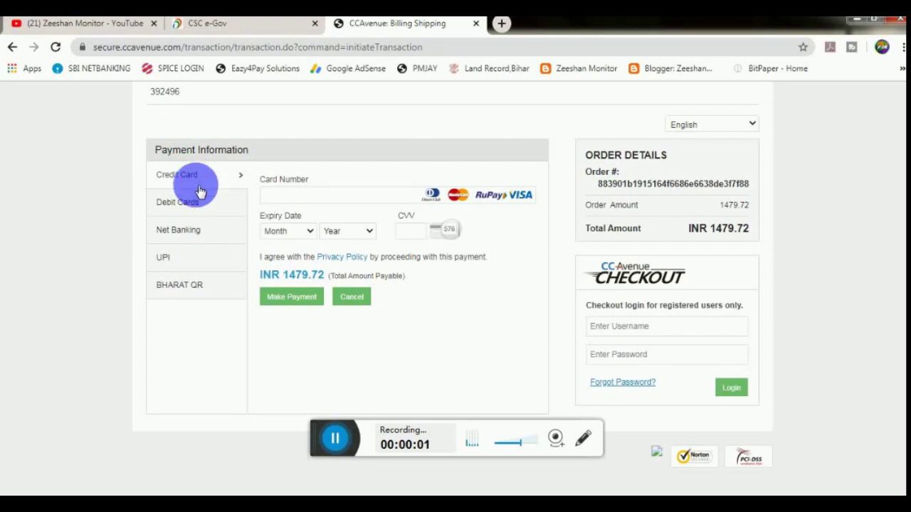
Step: Pay the INR 1479.72 fee by PhonePe UPI, entering the UPI ID and submitting payment
left_click(201, 208)
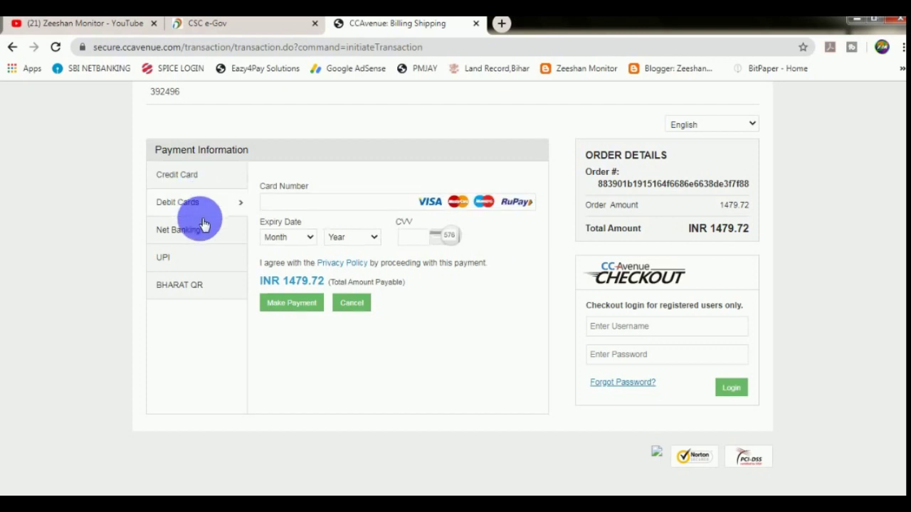
left_click(200, 226)
left_click(171, 264)
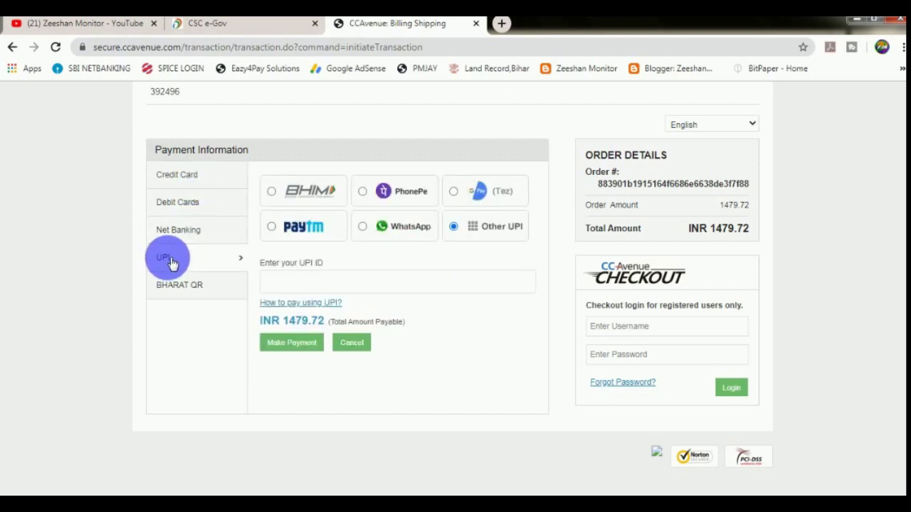
left_click(363, 193)
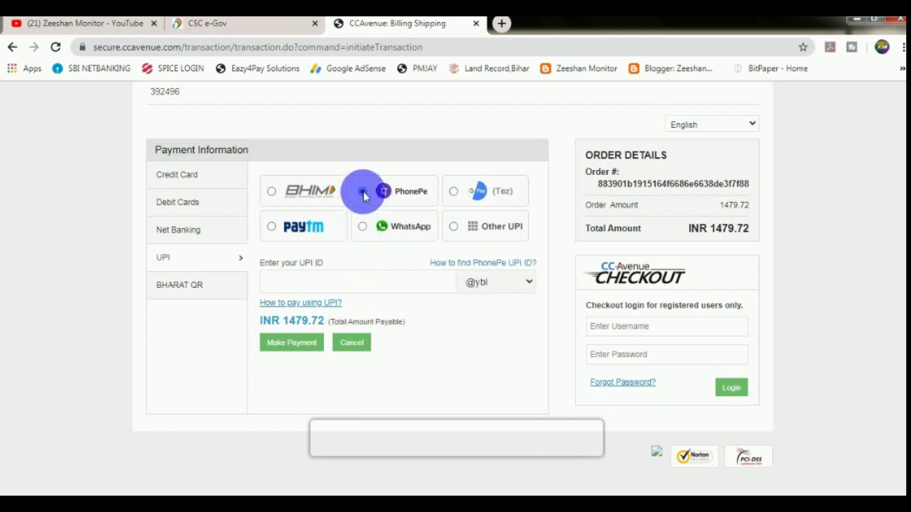
left_click(326, 284)
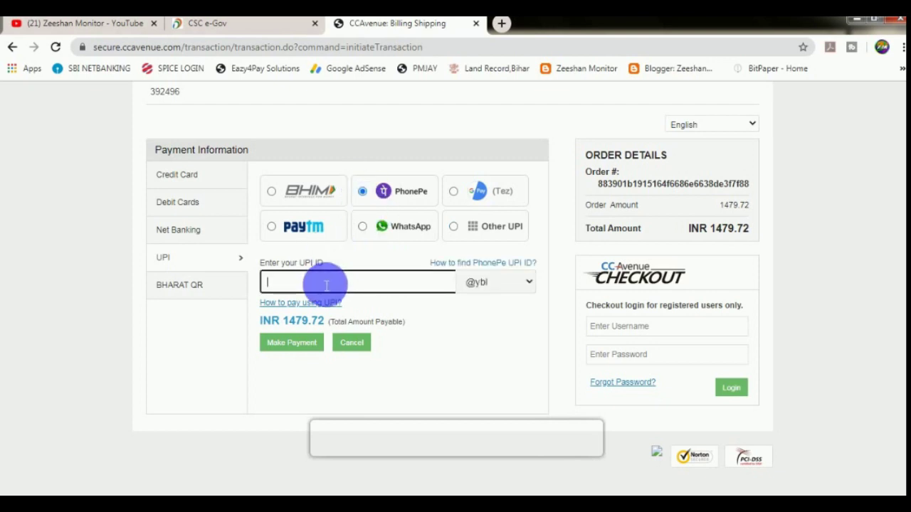
type("9430")
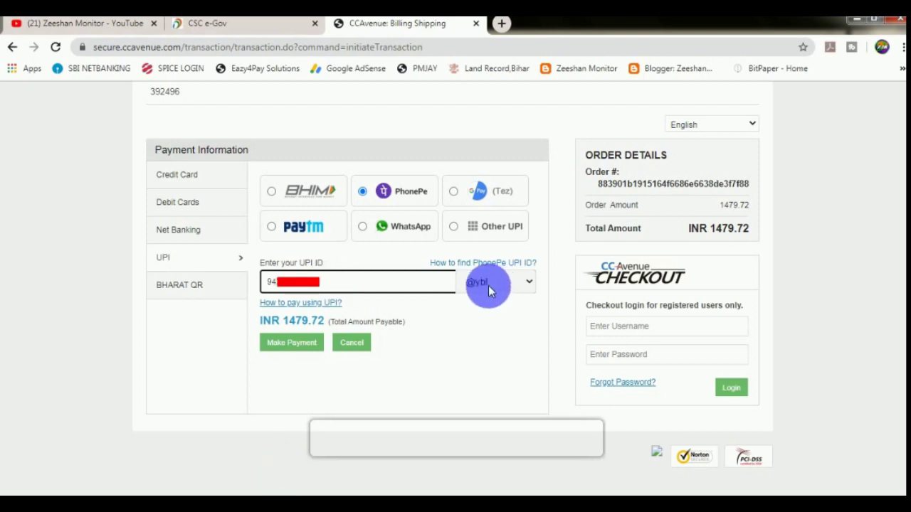
left_click(291, 345)
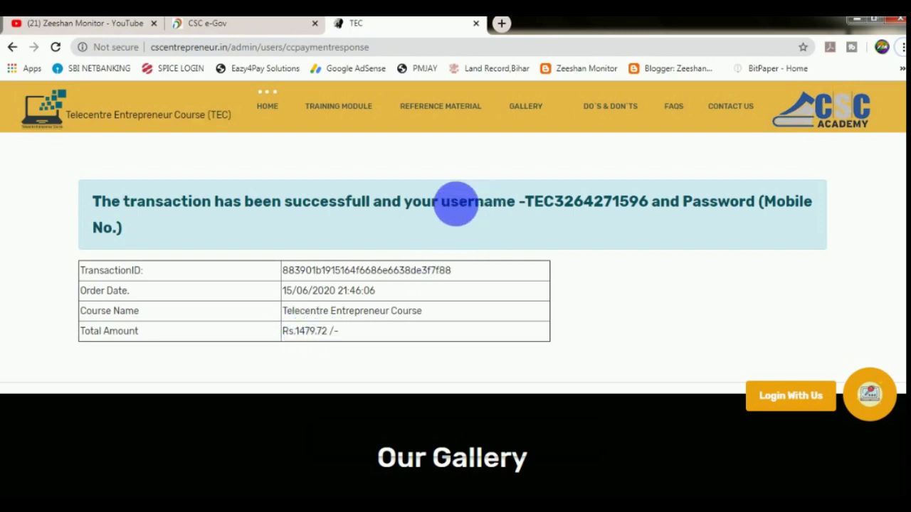
Step: Select the new username in the success message and copy it
left_click_drag(526, 203, 659, 209)
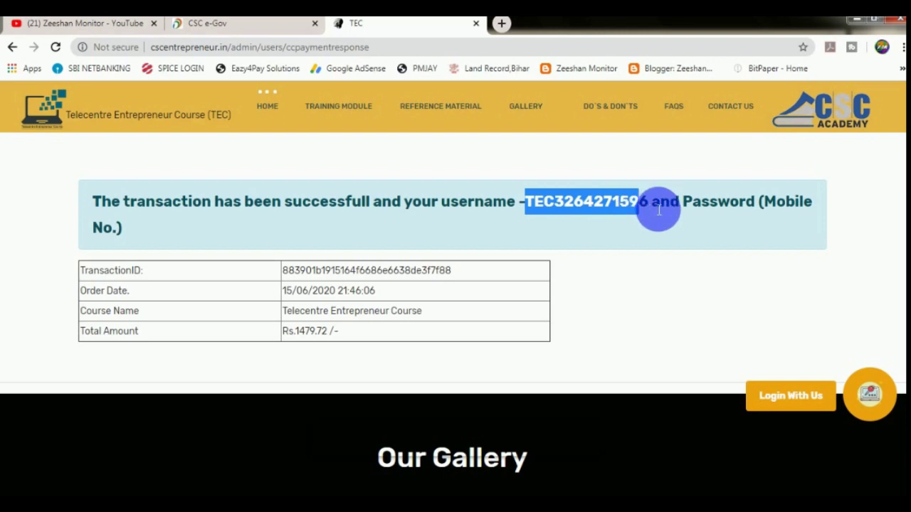
left_click_drag(573, 233, 536, 207)
right_click(536, 207)
left_click(552, 211)
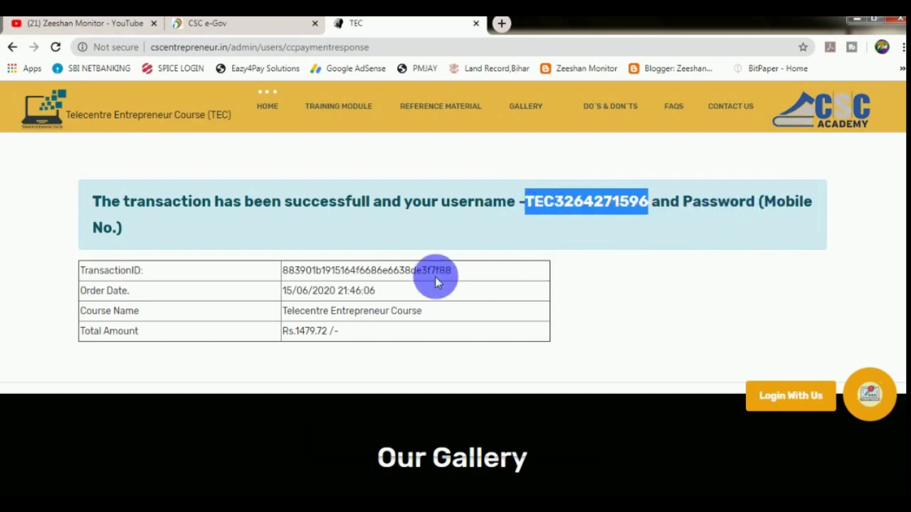
Step: Log in as an ISB-General user with the pasted TEC username and mobile-number password
left_click(791, 397)
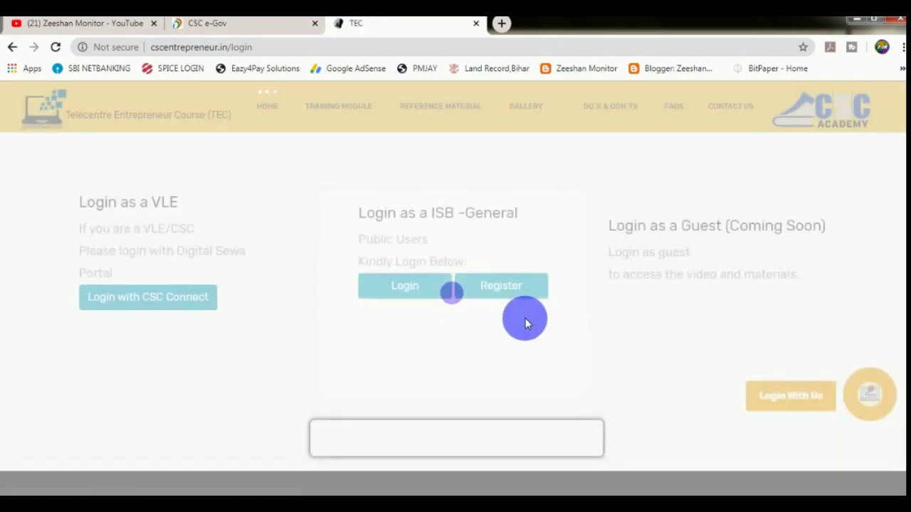
left_click(404, 290)
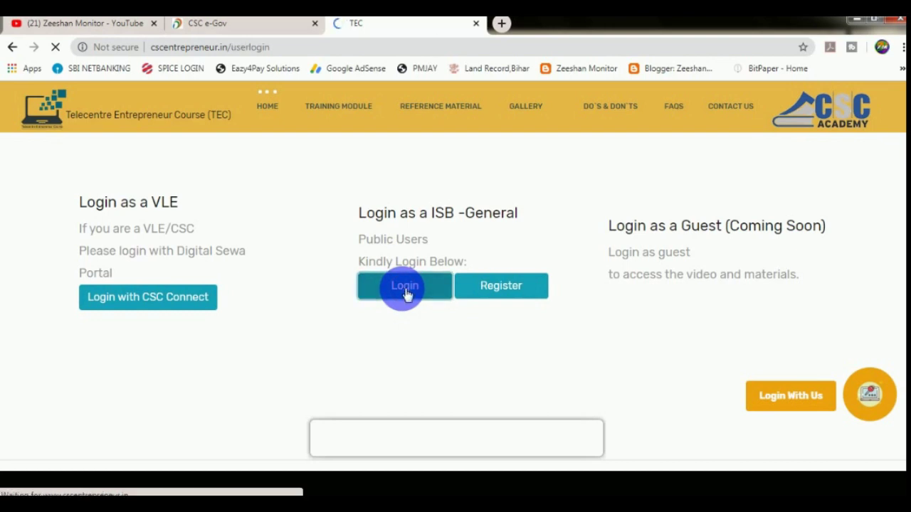
left_click(400, 293)
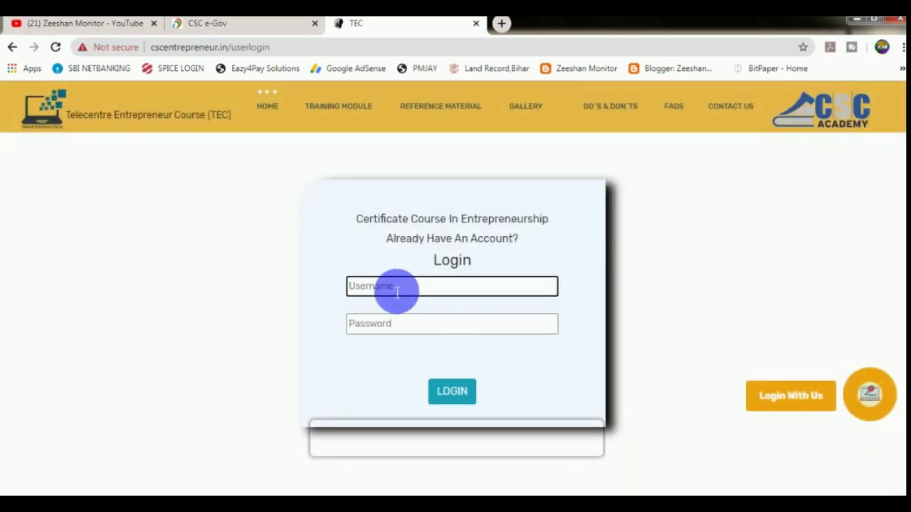
right_click(397, 292)
left_click(417, 366)
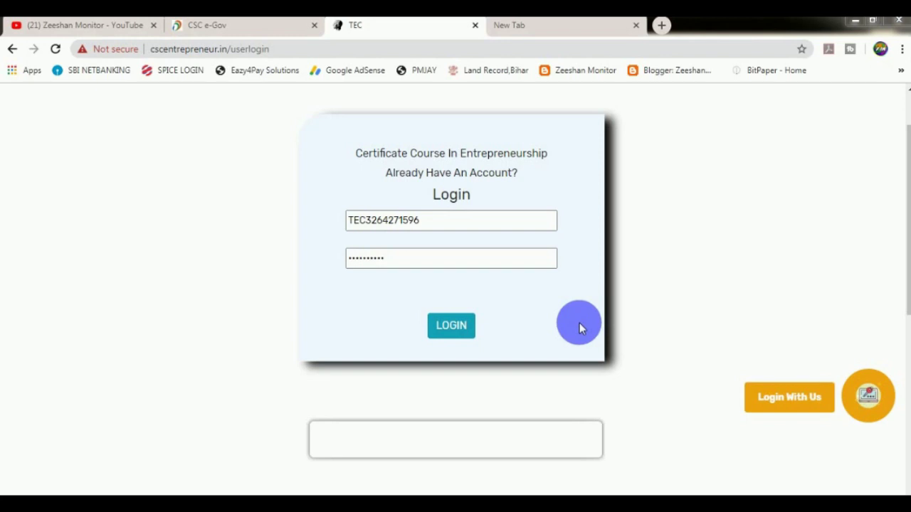
left_click(439, 318)
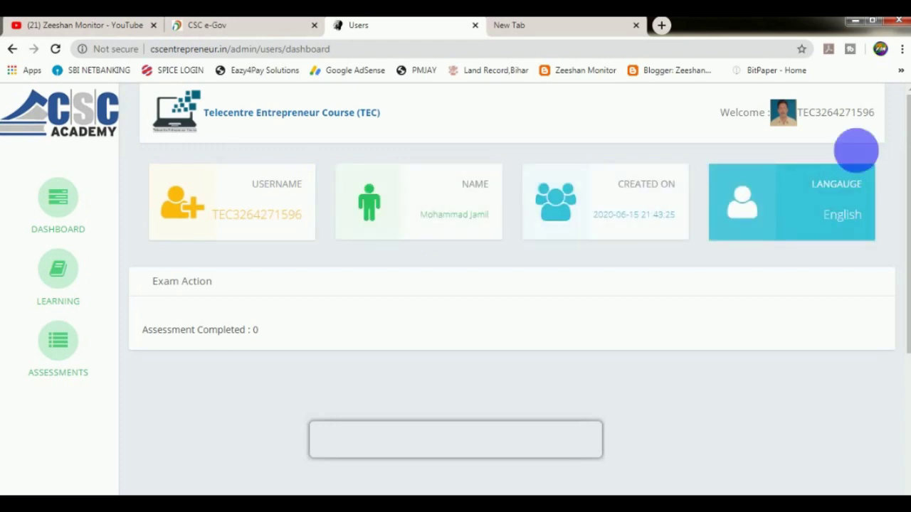
Step: Check the account options under the username on the dashboard, then close them
left_click(825, 107)
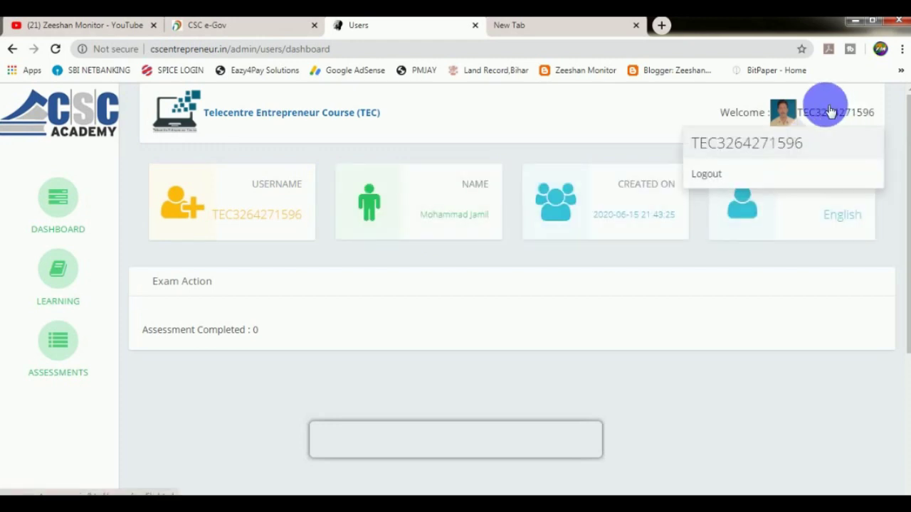
left_click(399, 178)
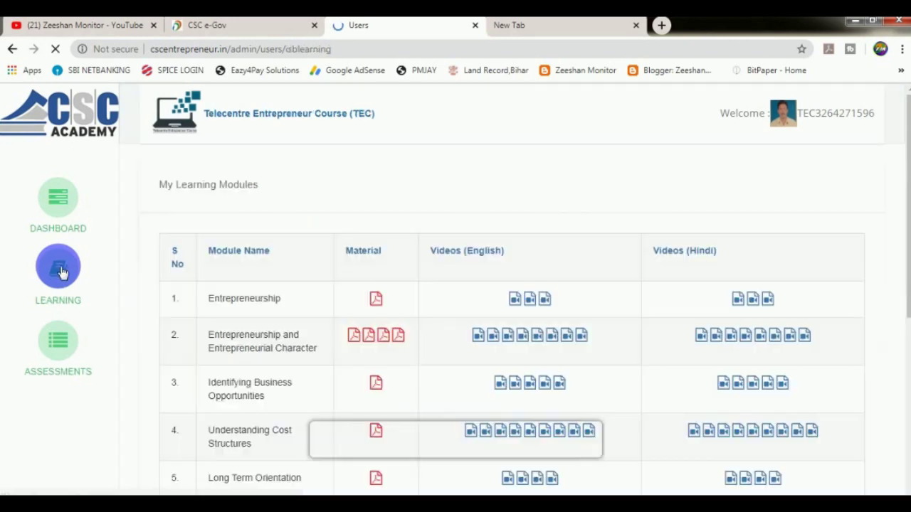
scroll(226, 283, "down", 5)
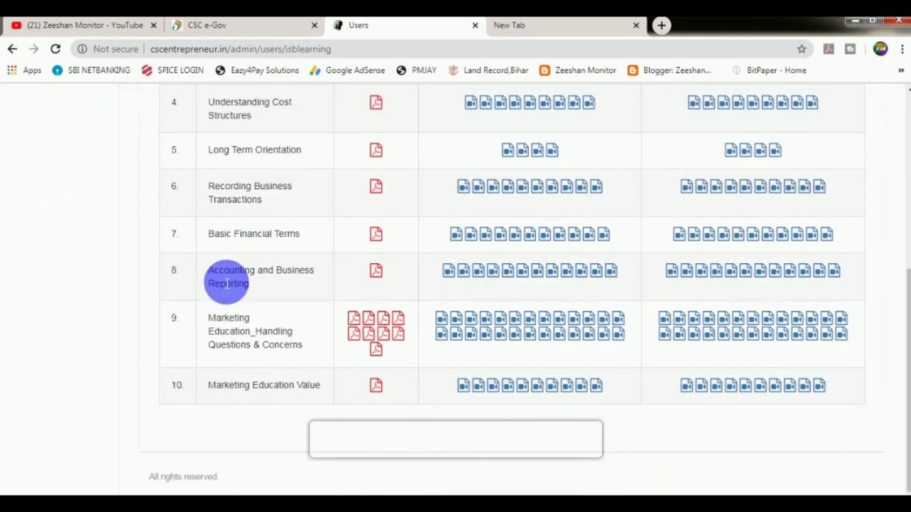
scroll(261, 345, "up", 1)
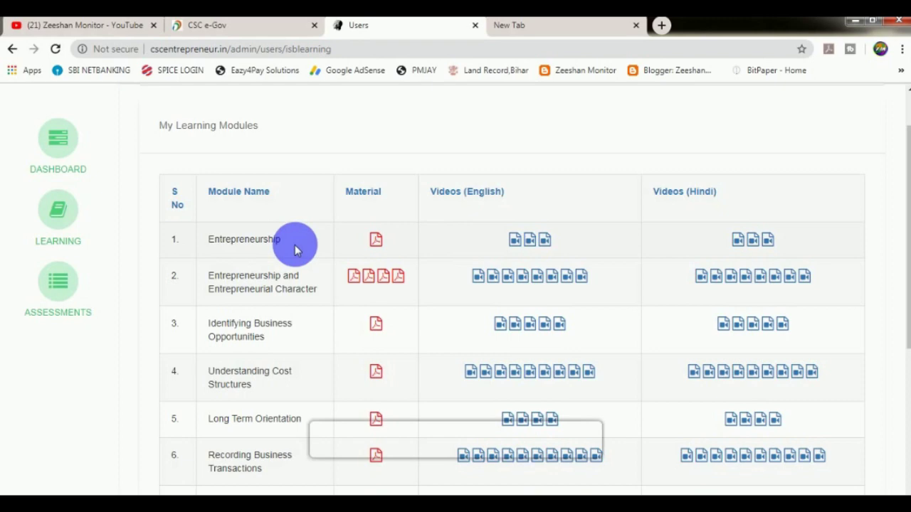
scroll(293, 245, "down", 4)
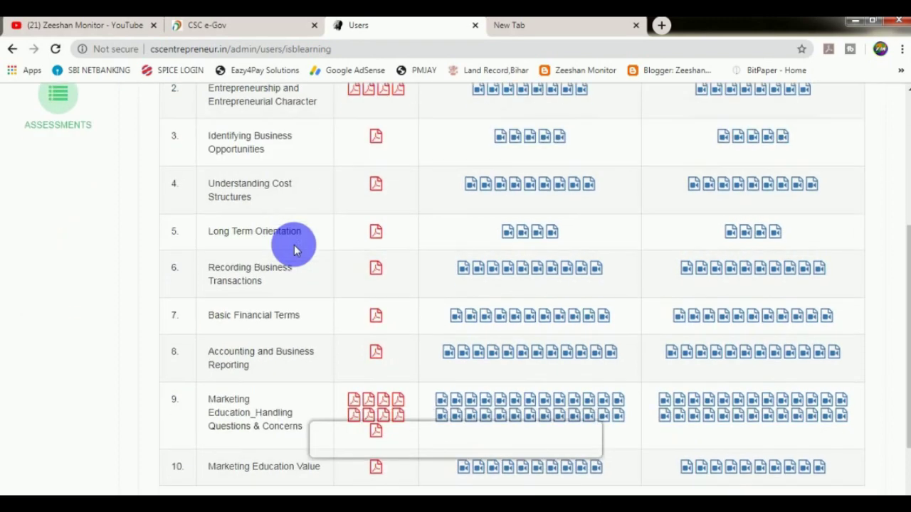
scroll(280, 252, "up", 4)
double_click(237, 242)
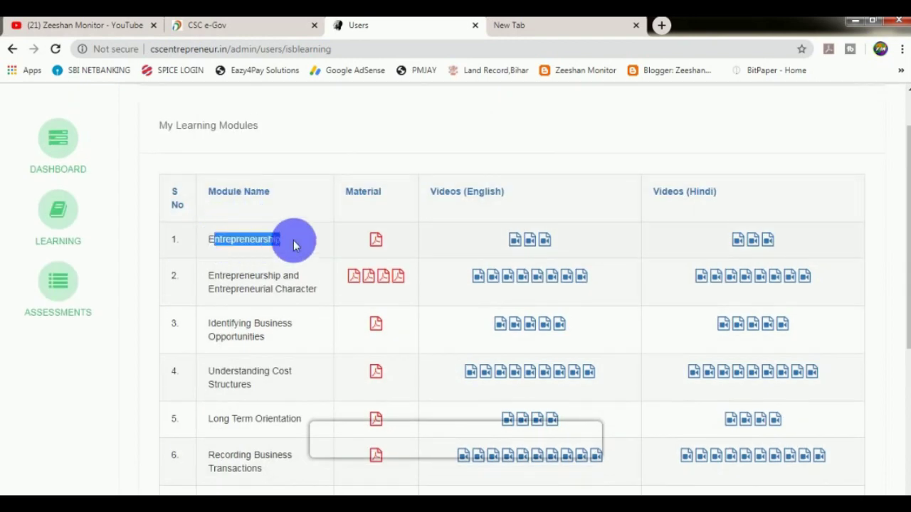
left_click(262, 239)
scroll(260, 236, "down", 3)
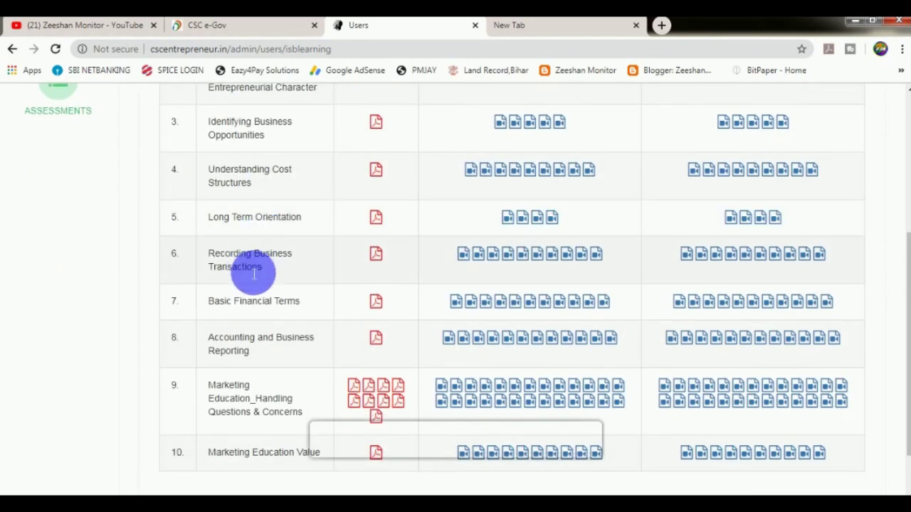
scroll(247, 266, "up", 1)
scroll(248, 271, "down", 2)
scroll(231, 395, "up", 4)
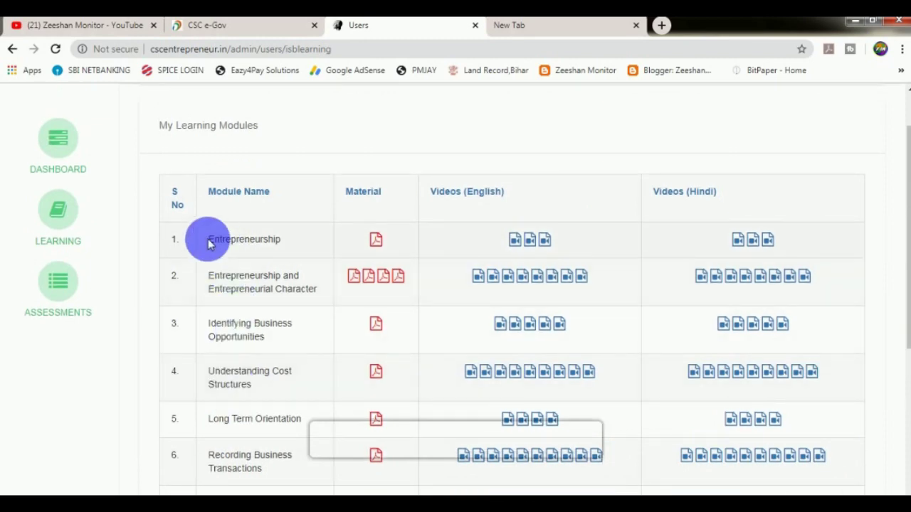
left_click_drag(205, 239, 288, 239)
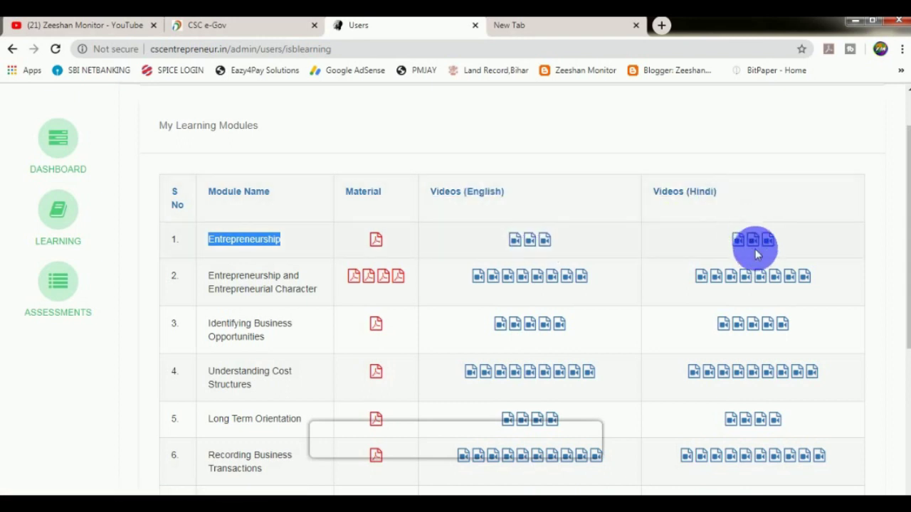
left_click_drag(230, 289, 282, 290)
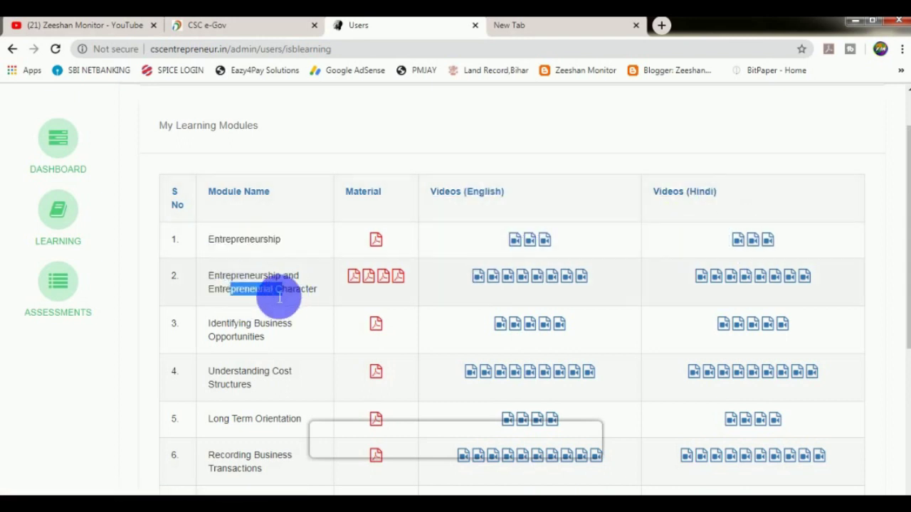
scroll(246, 267, "down", 1)
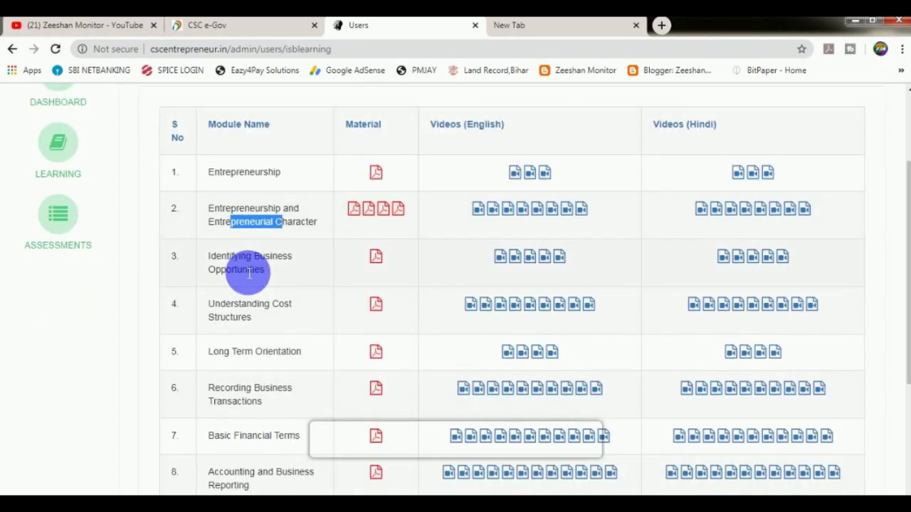
scroll(249, 222, "down", 2)
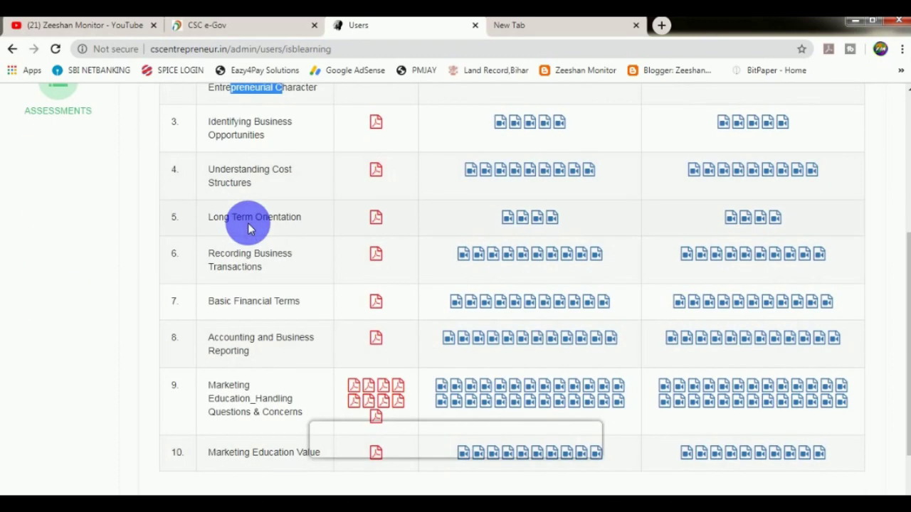
scroll(234, 262, "down", 1)
scroll(238, 278, "up", 2)
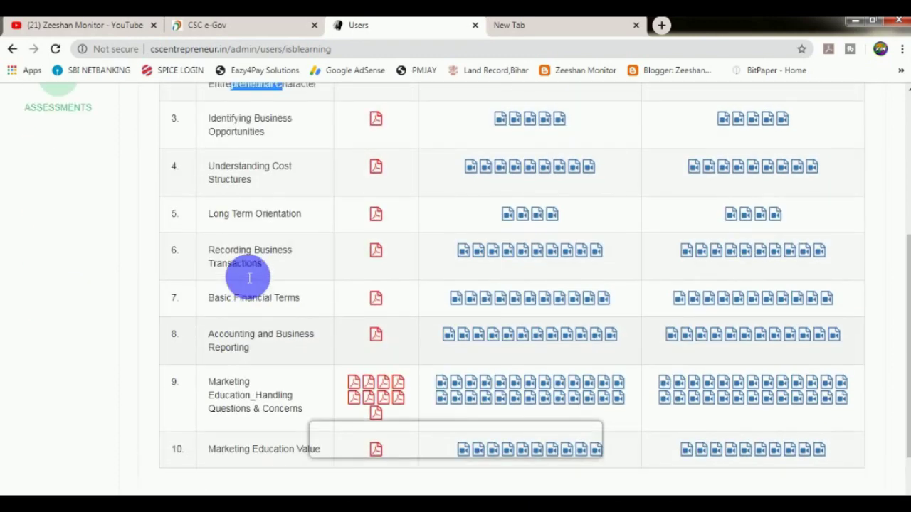
scroll(239, 263, "up", 2)
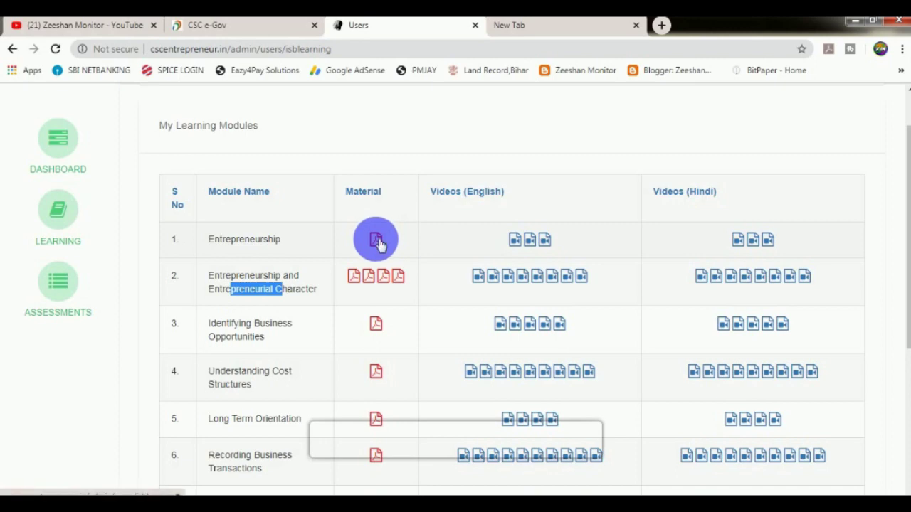
scroll(451, 238, "down", 4)
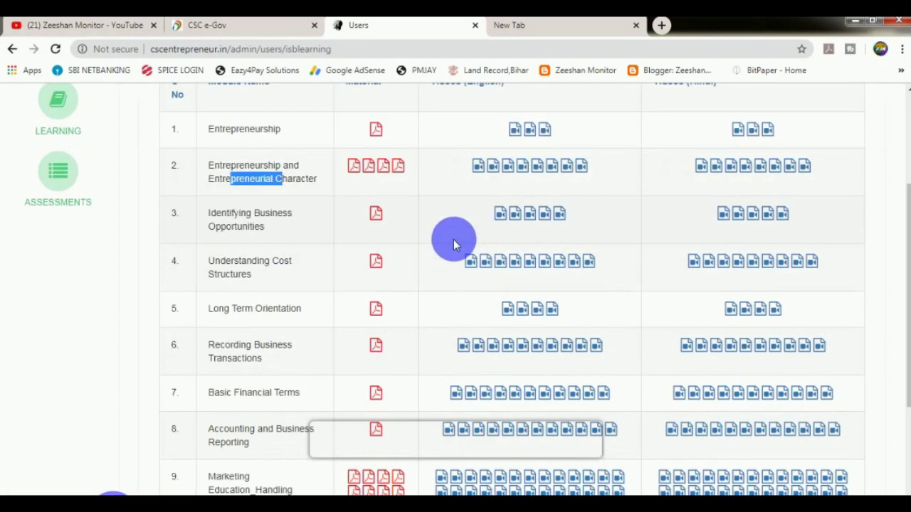
scroll(271, 350, "up", 4)
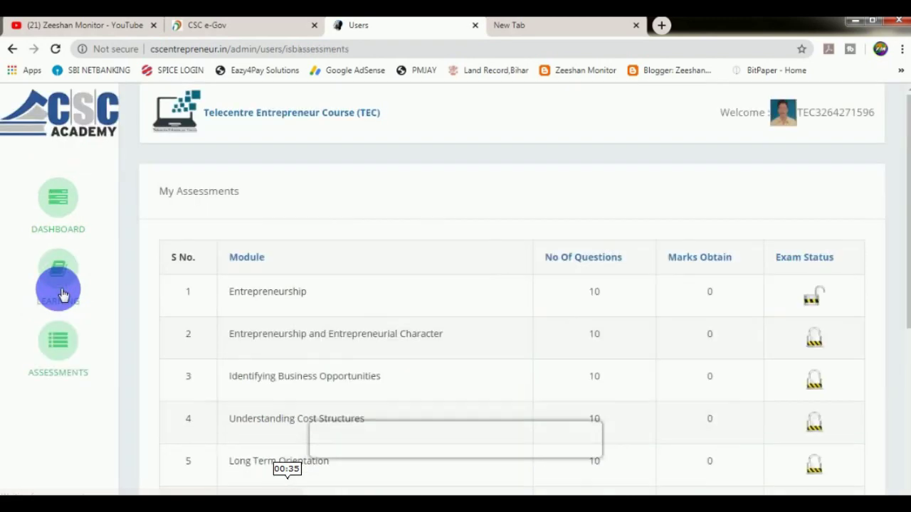
Step: Review the assessments table, noting Entrepreneurship's 10 questions and 0 marks obtained
scroll(377, 256, "down", 2)
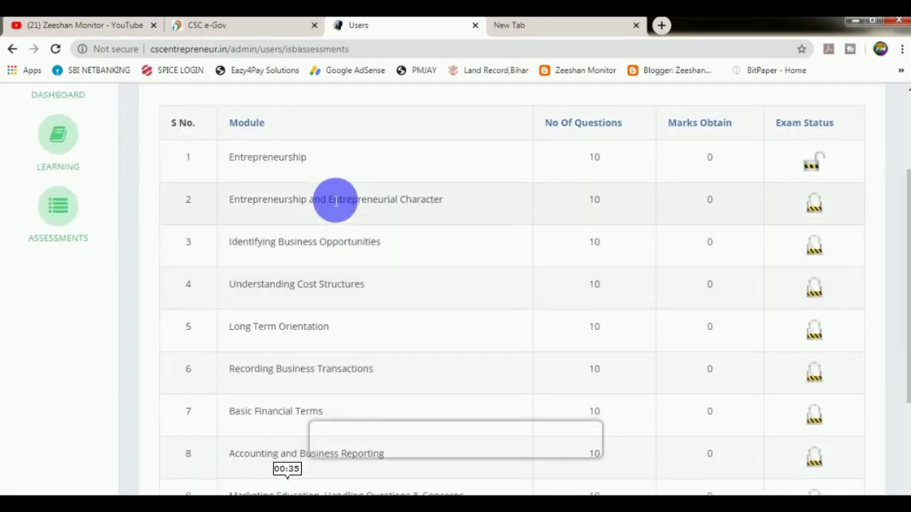
scroll(331, 202, "down", 2)
scroll(309, 382, "up", 3)
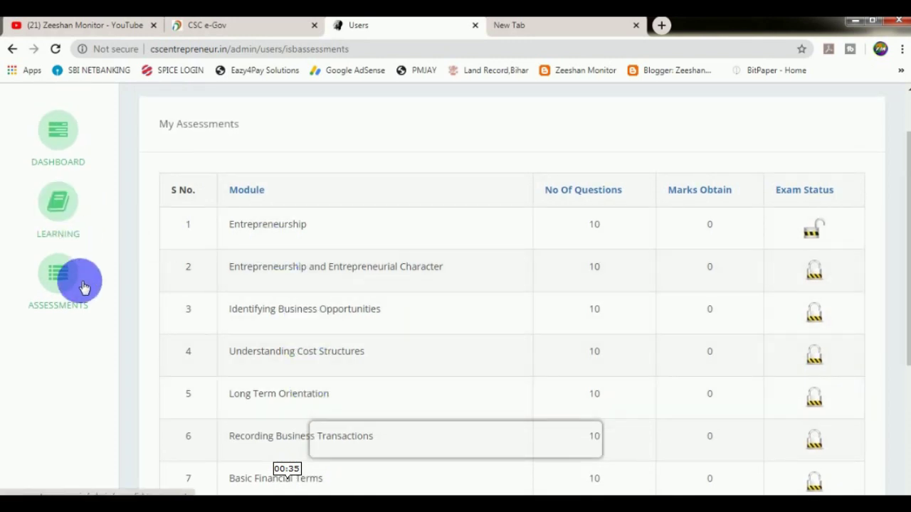
left_click_drag(259, 227, 393, 232)
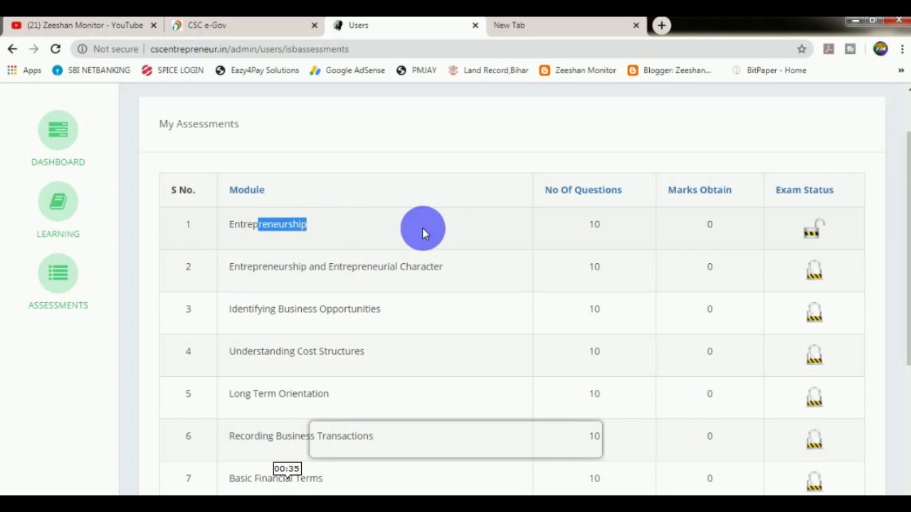
scroll(422, 227, "down", 2)
scroll(533, 200, "up", 2)
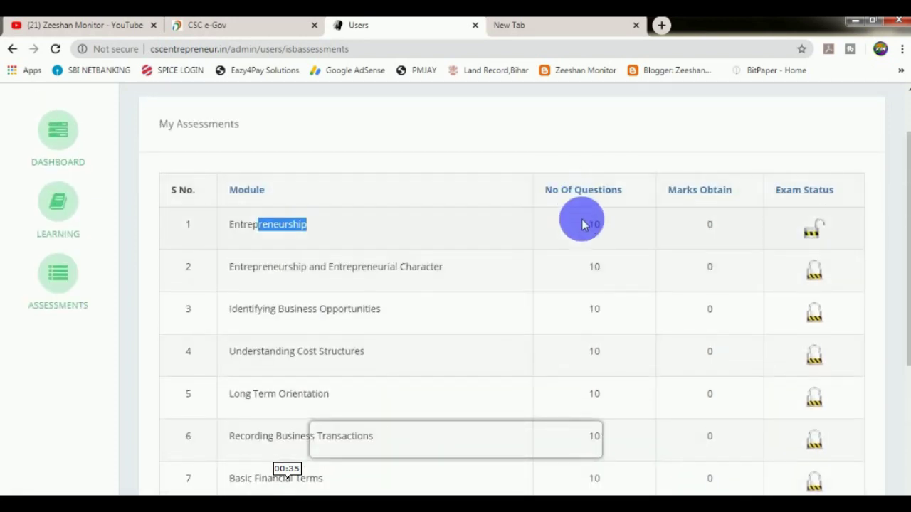
left_click_drag(579, 219, 608, 227)
left_click_drag(698, 224, 722, 230)
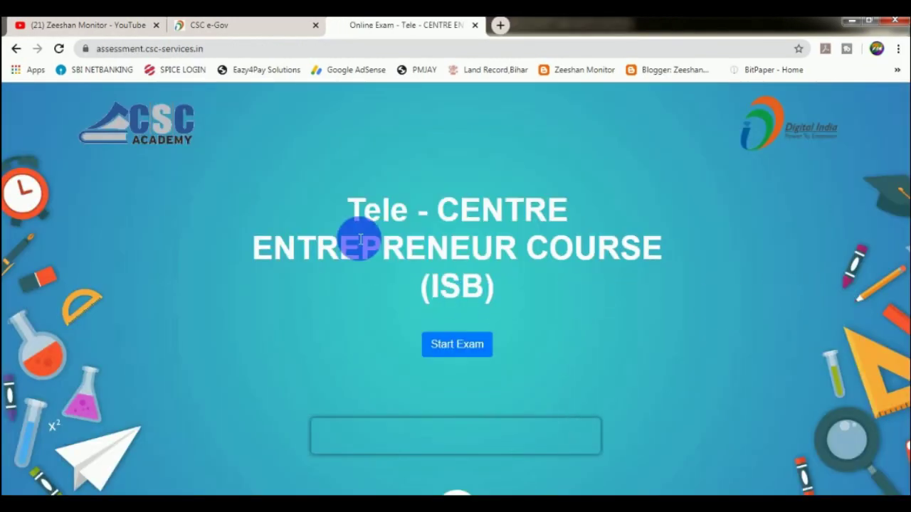
Step: Start the Entrepreneurship exam, answer TRUE to questions 1 and 2, and reach question 3
left_click(456, 348)
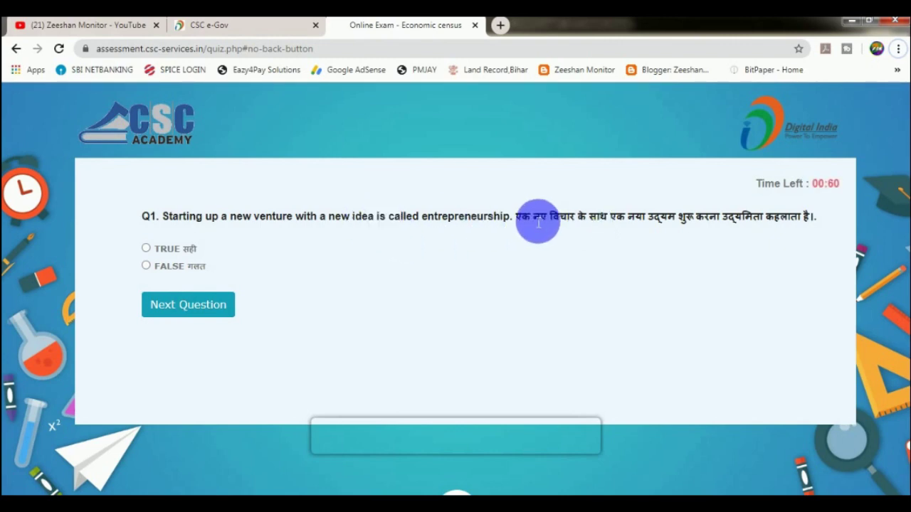
left_click_drag(517, 217, 814, 227)
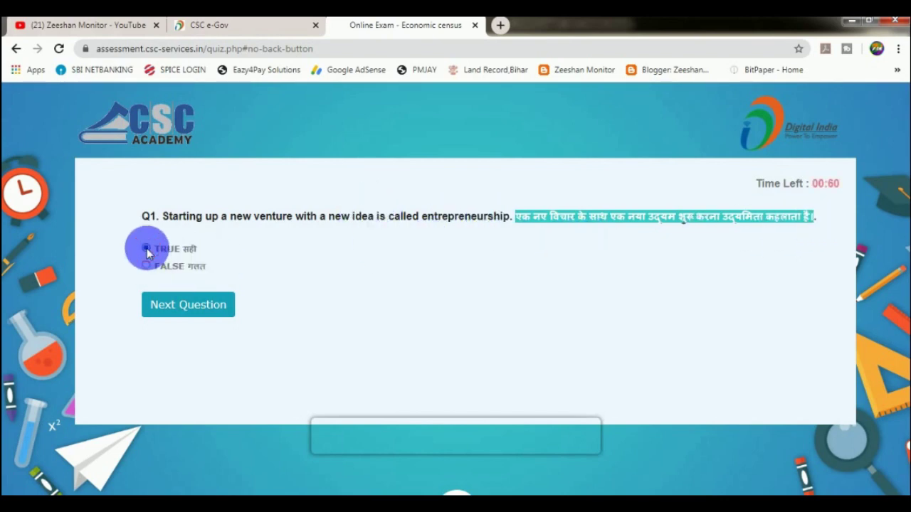
left_click(180, 311)
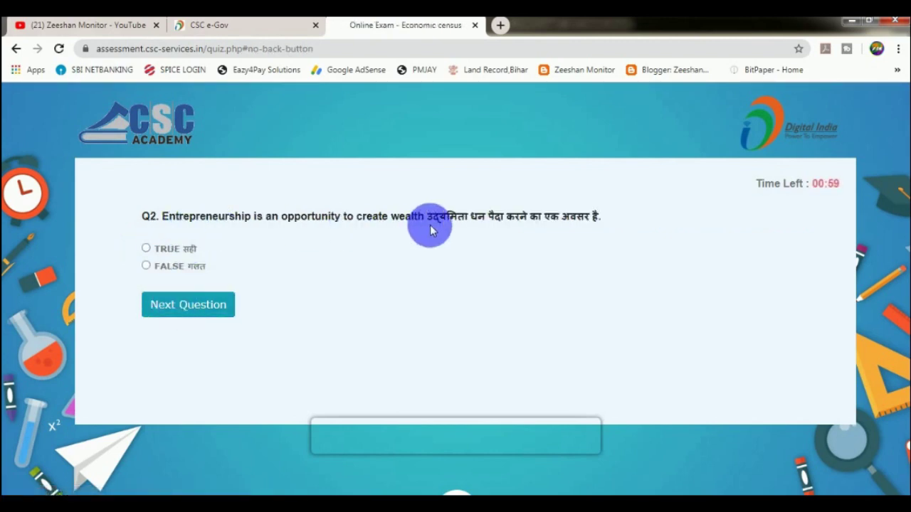
left_click_drag(433, 220, 588, 229)
left_click(146, 249)
left_click(179, 306)
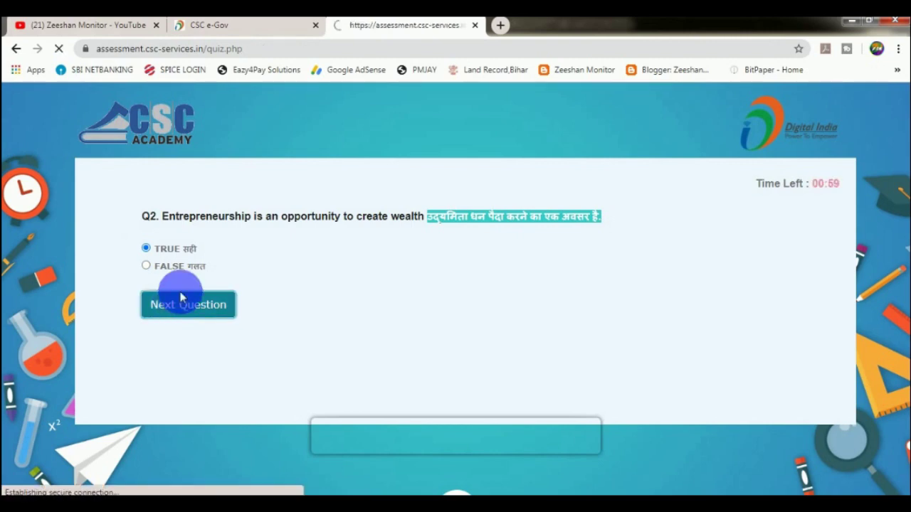
left_click_drag(424, 223, 621, 217)
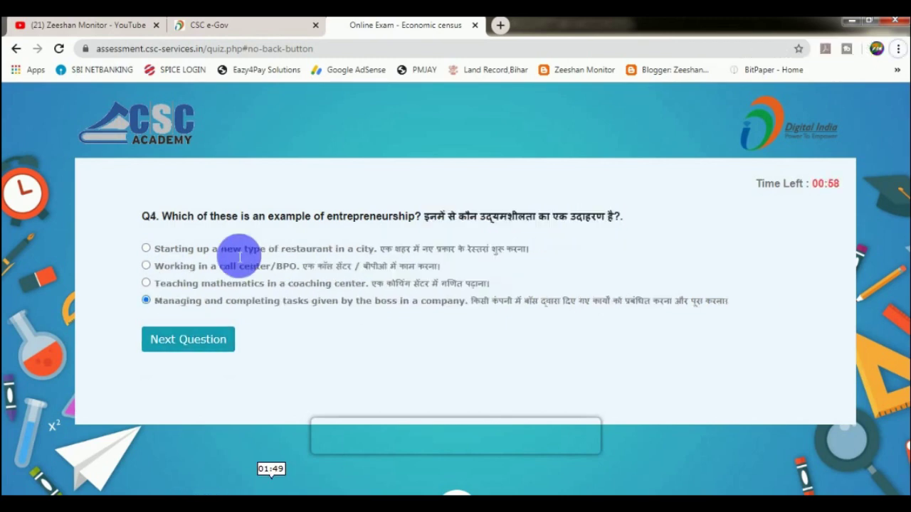
Step: Answer TRUE for questions 6, 8 and 9, advance through question 10, and submit the Entrepreneurship exam
left_click(191, 342)
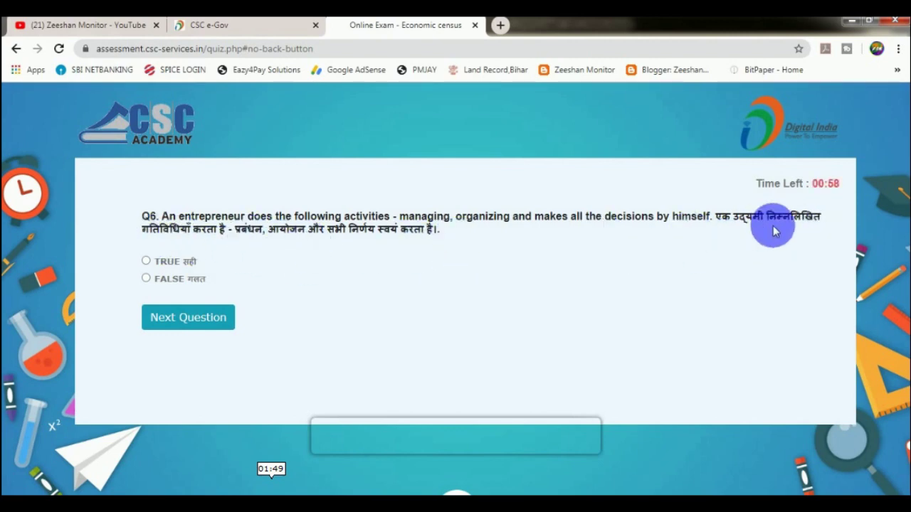
left_click(147, 261)
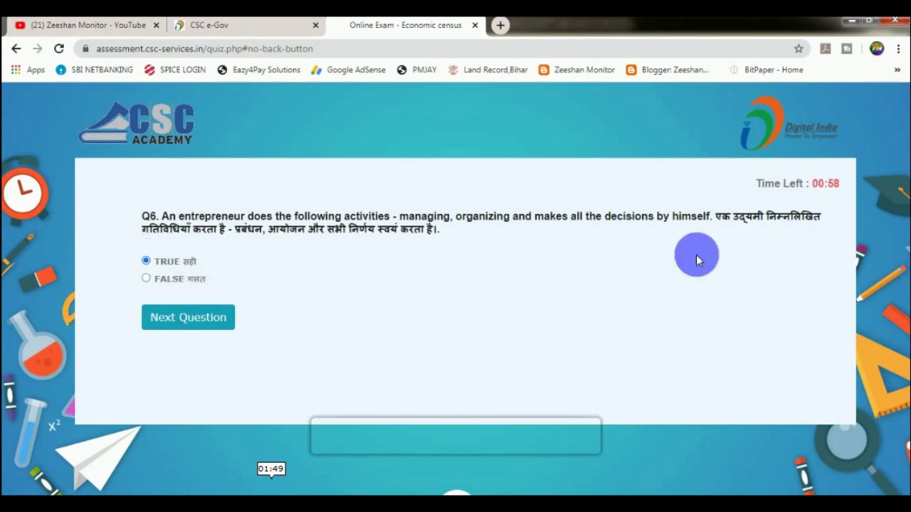
left_click(208, 318)
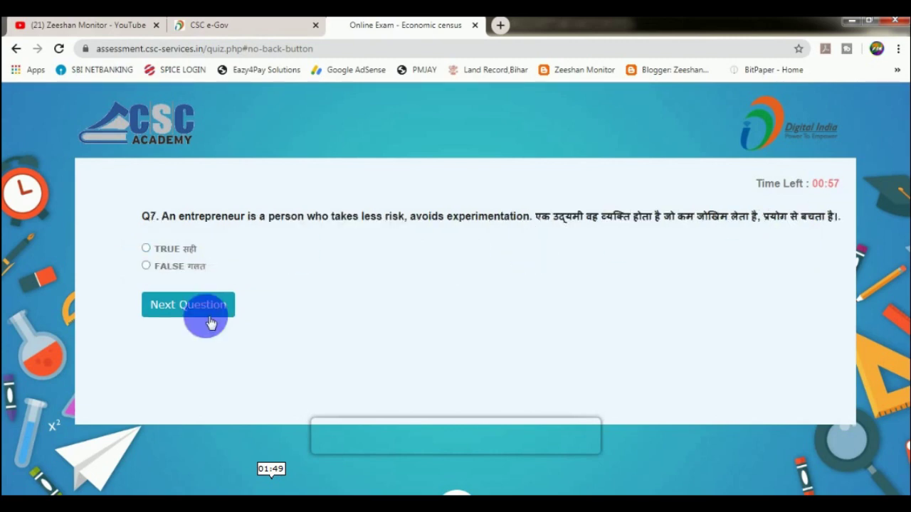
left_click(190, 310)
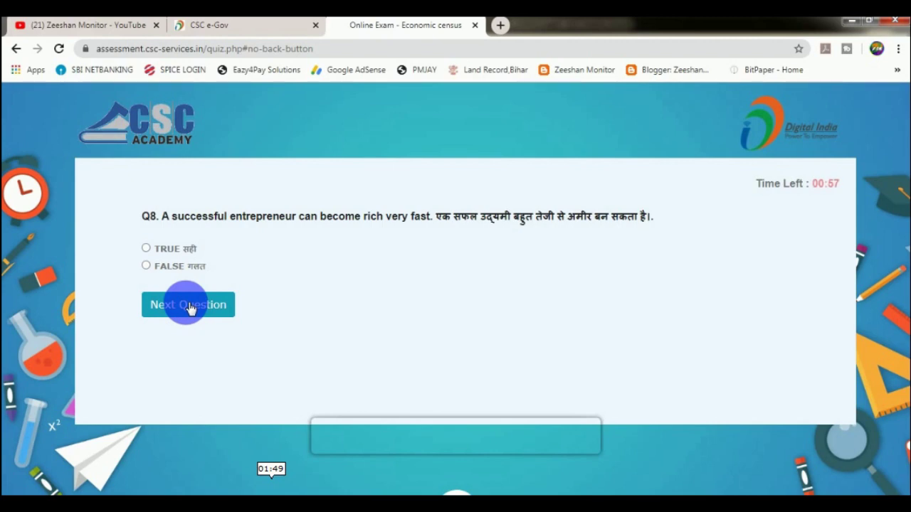
left_click(146, 248)
left_click(181, 306)
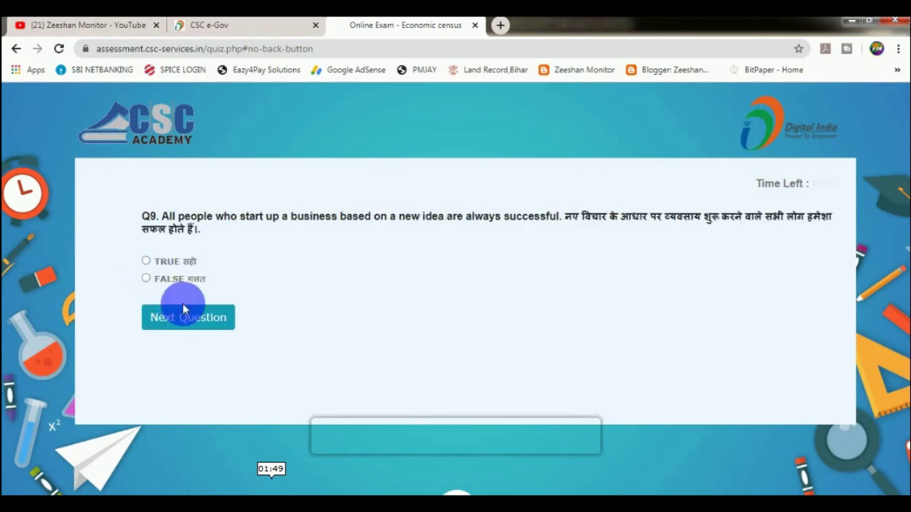
left_click(146, 261)
left_click(180, 317)
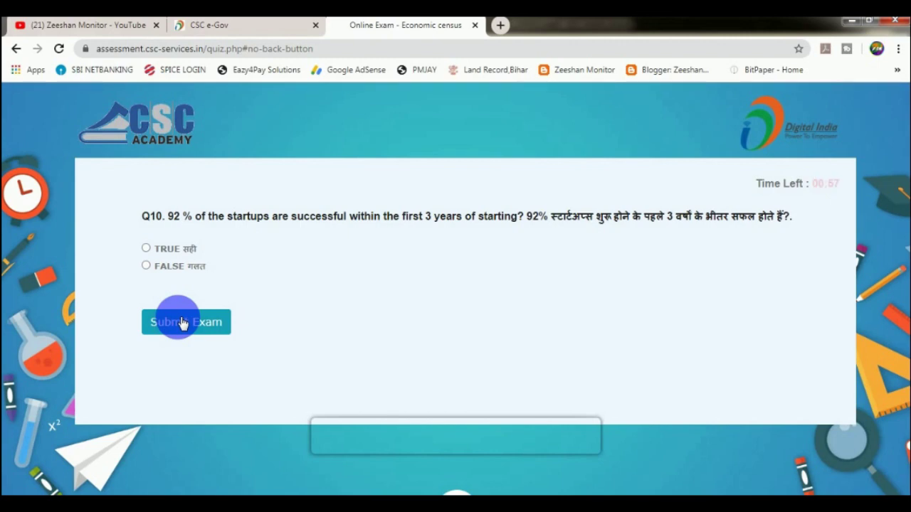
left_click(181, 323)
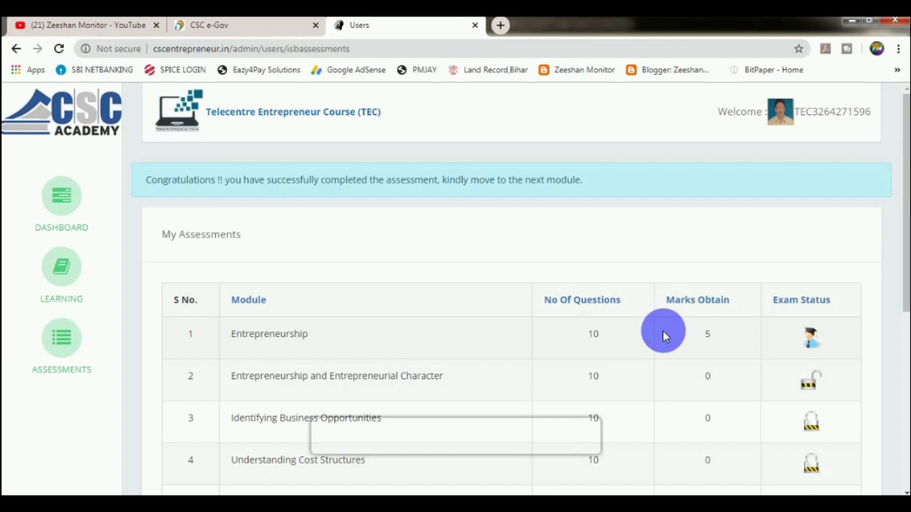
Step: Confirm module 1's score of 5 marks, then open the Entrepreneurship and Entrepreneurial Character exam
double_click(713, 343)
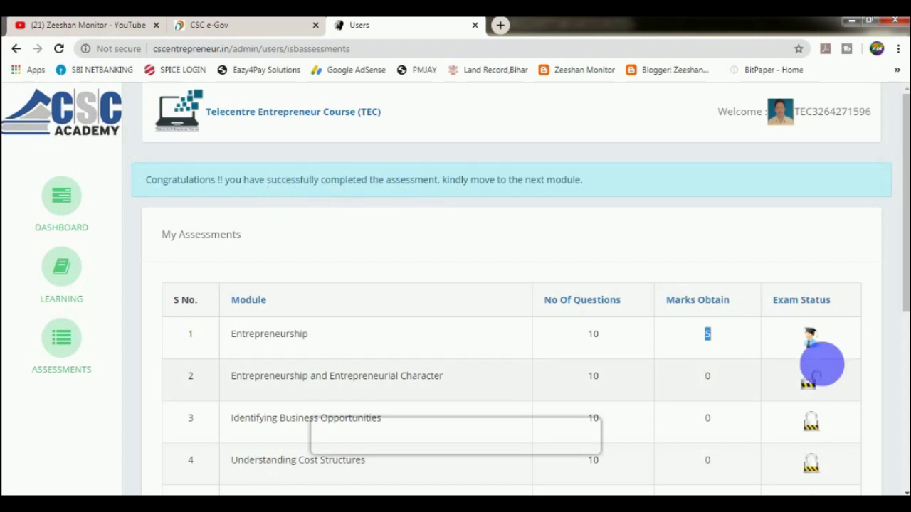
left_click(759, 343)
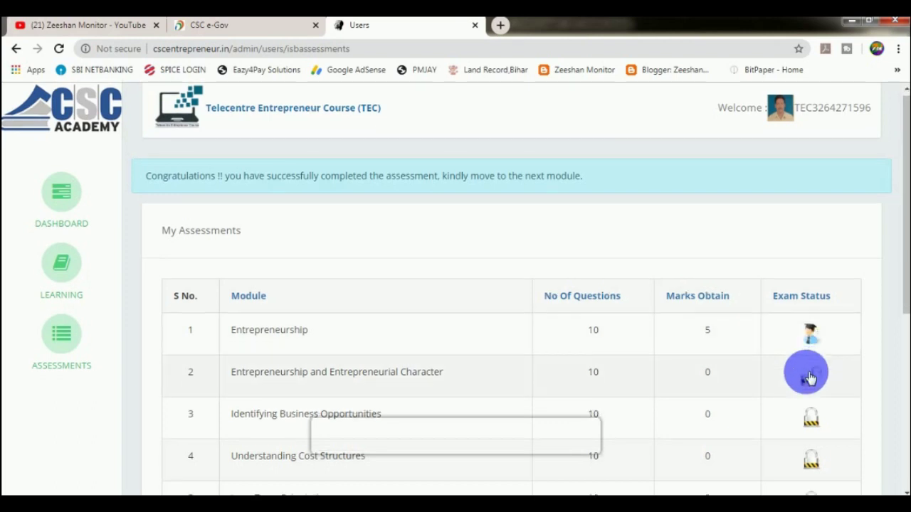
scroll(711, 349, "down", 1)
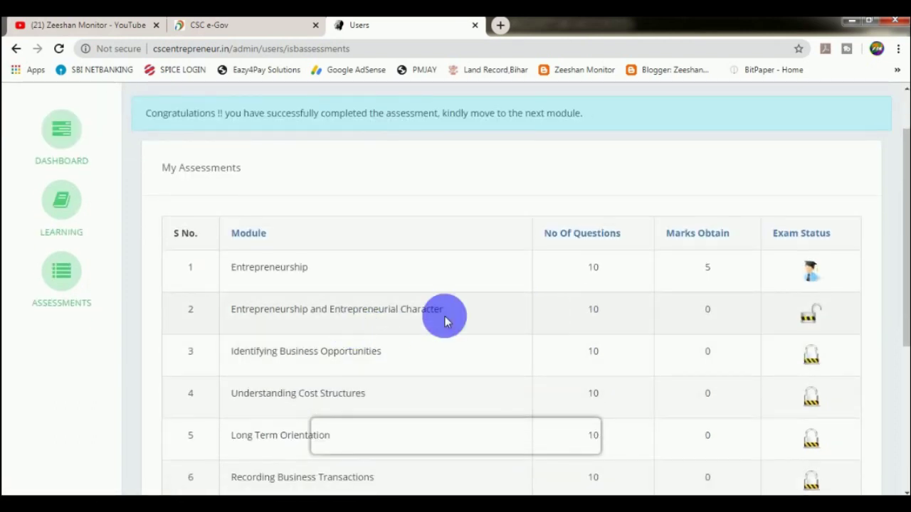
left_click(809, 315)
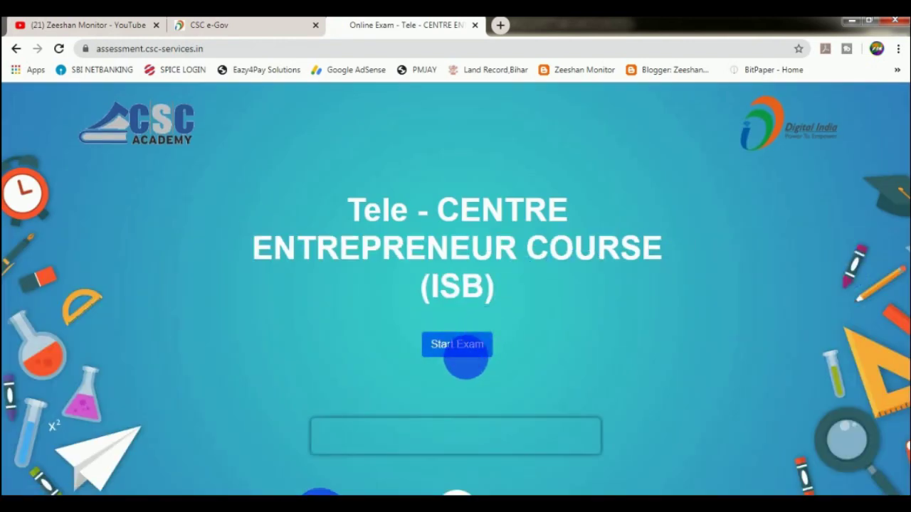
Step: Take the module 2 exam, answering TRUE for question 4, and submit it for 5 marks
left_click(448, 352)
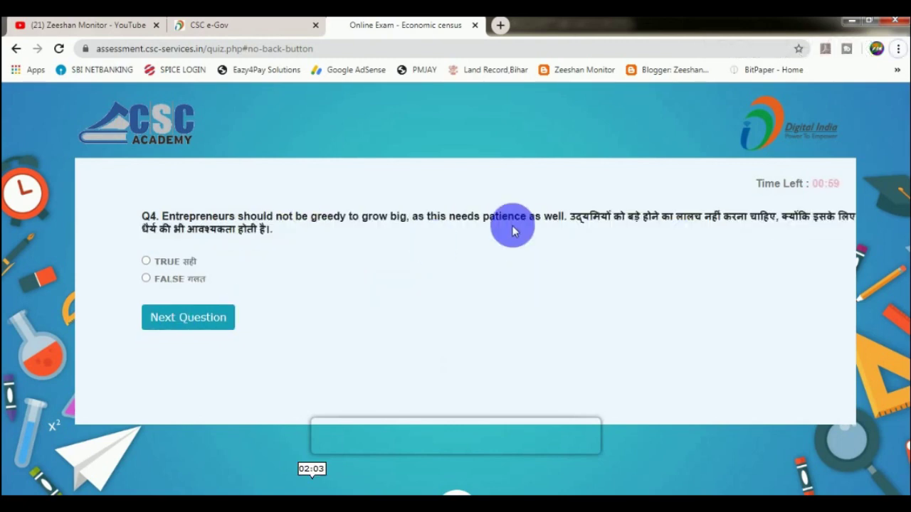
left_click(146, 261)
left_click(178, 320)
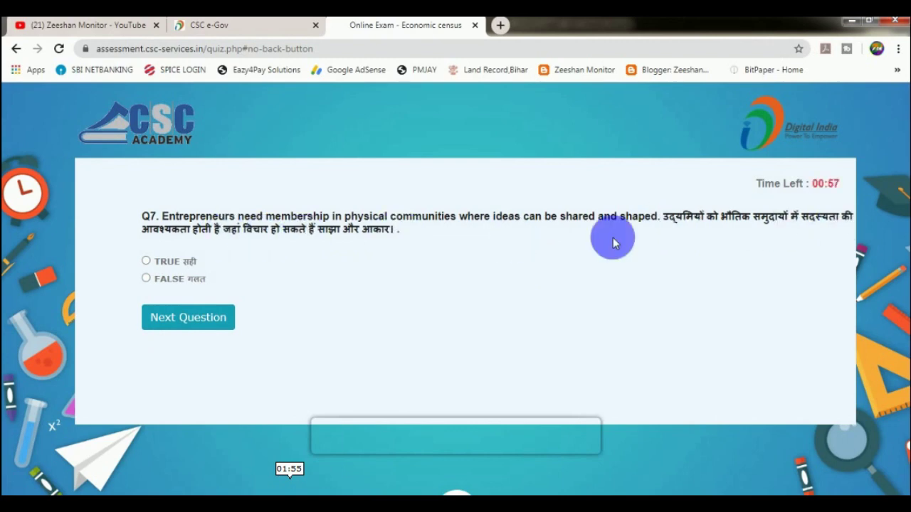
left_click(162, 318)
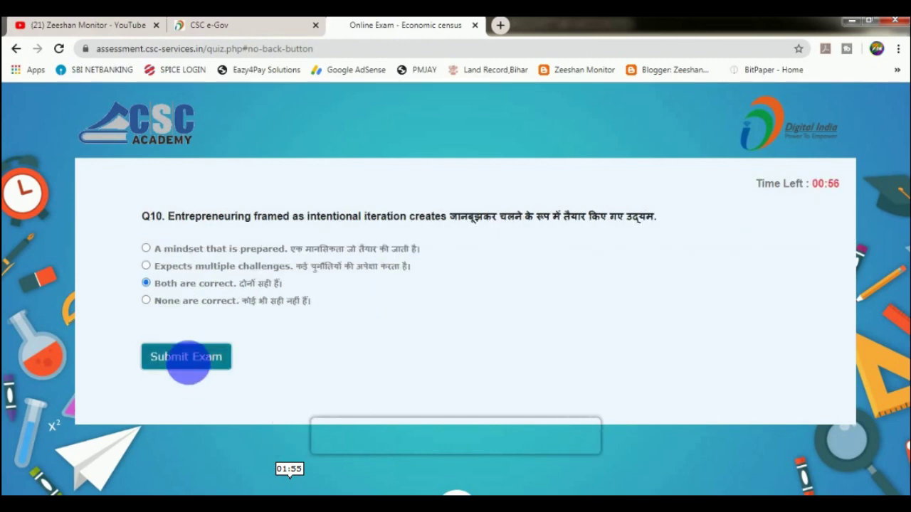
left_click(186, 356)
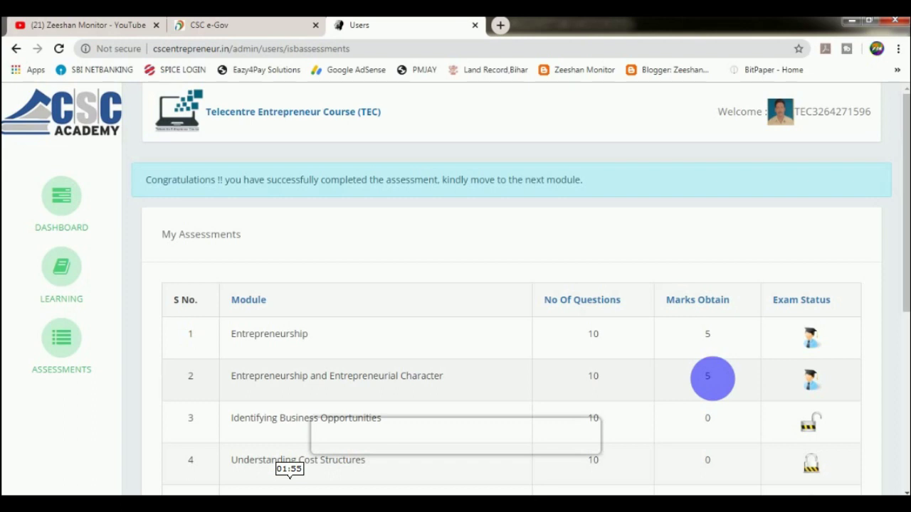
Step: Highlight module 2's score of 5 and scroll the My Assessments table to the unlocked module 3
double_click(718, 381)
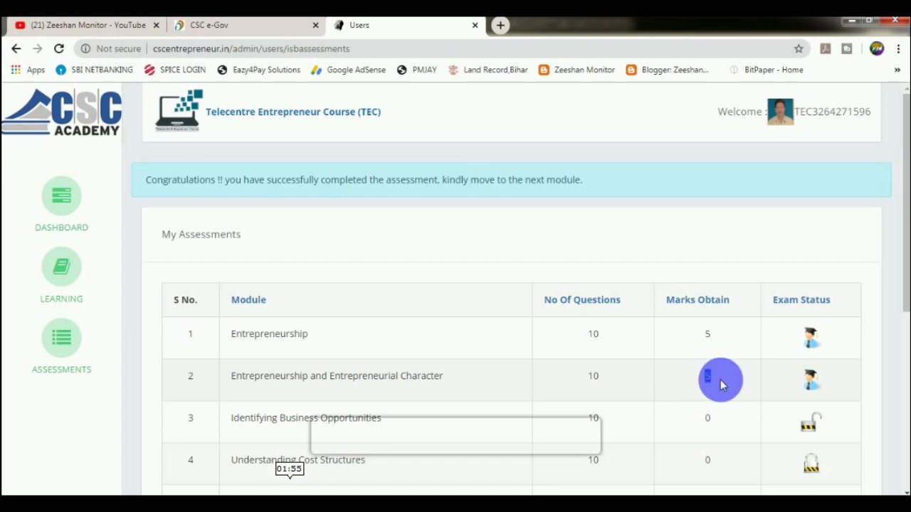
scroll(720, 384, "down", 2)
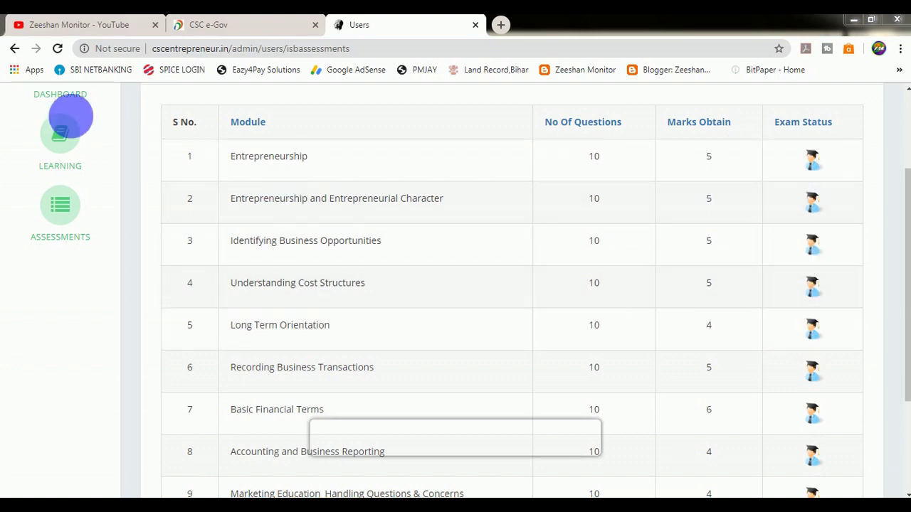
Step: Check the Assessment Completed count on the dashboard, then bring up the CSC e-Gov registration page
left_click(56, 96)
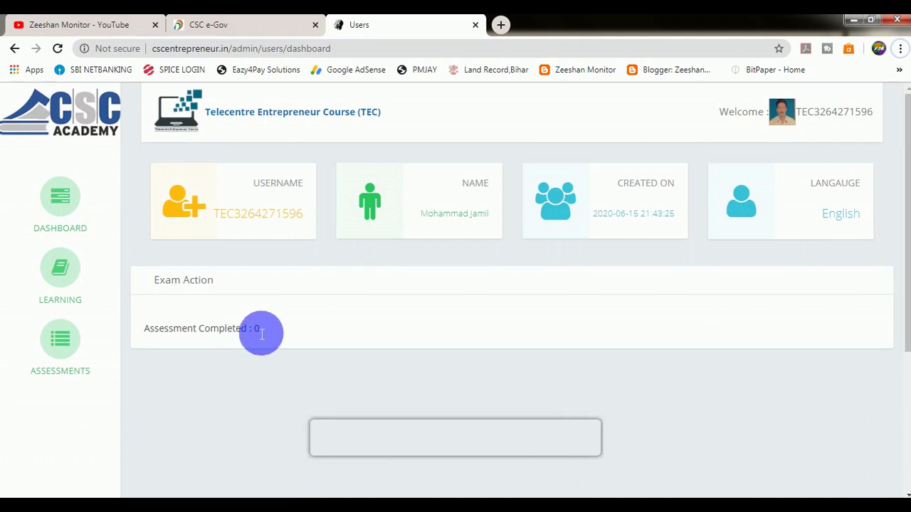
triple_click(262, 331)
left_click(262, 330)
triple_click(262, 332)
left_click(263, 333)
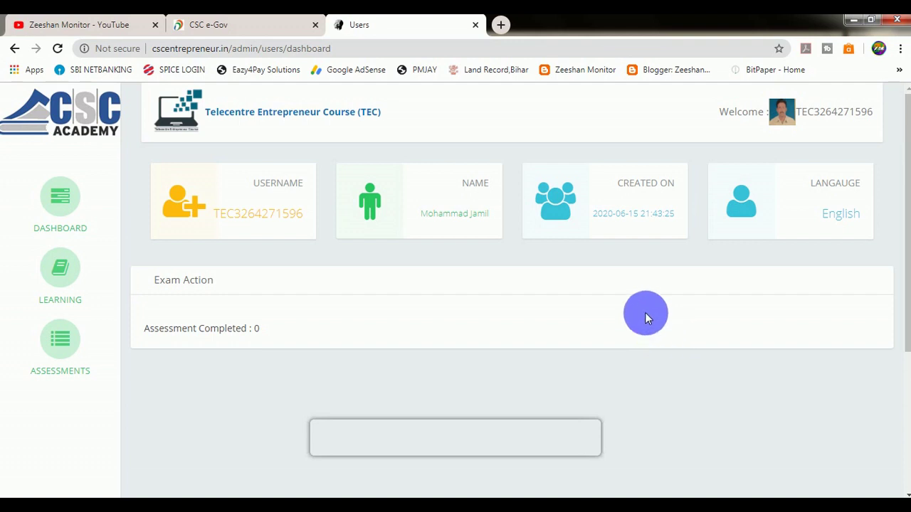
left_click(216, 28)
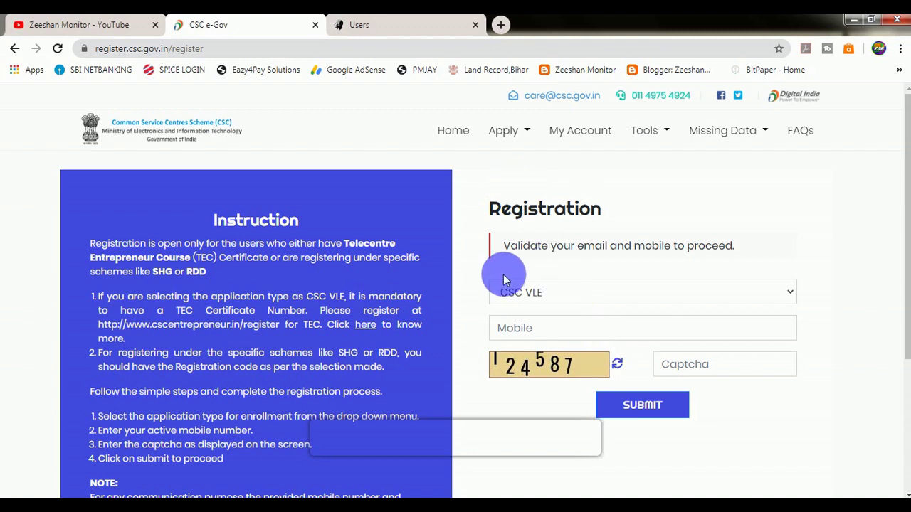
Step: Choose CSC VLE as the application type, revealing the TEC Certificate Number field
left_click(527, 292)
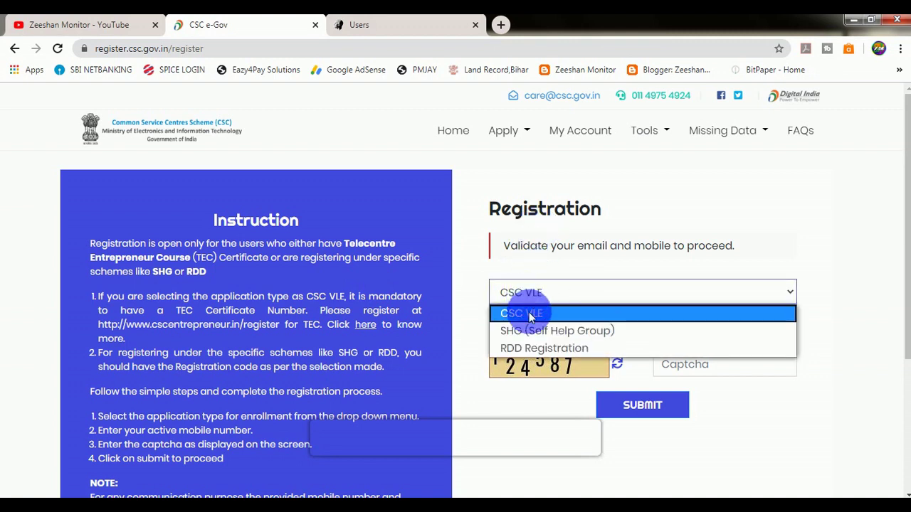
left_click(631, 242)
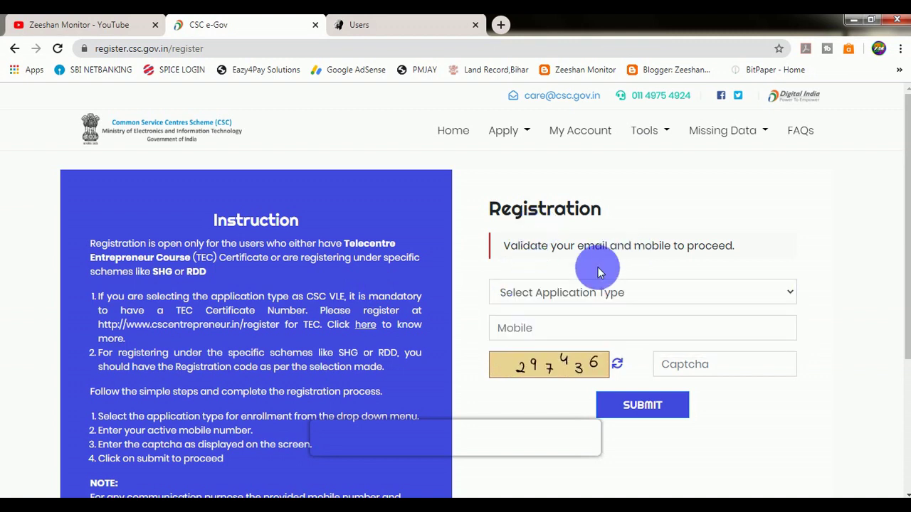
left_click(552, 299)
left_click(533, 309)
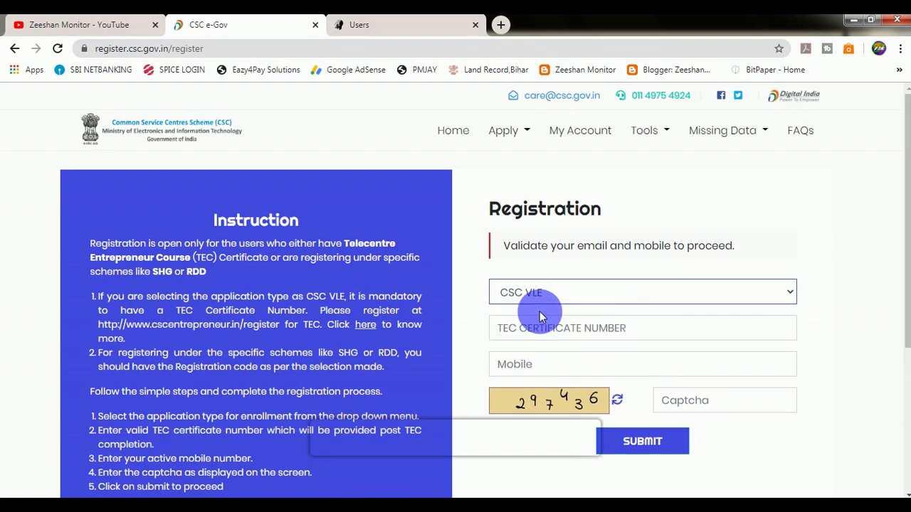
left_click(365, 29)
left_click(249, 30)
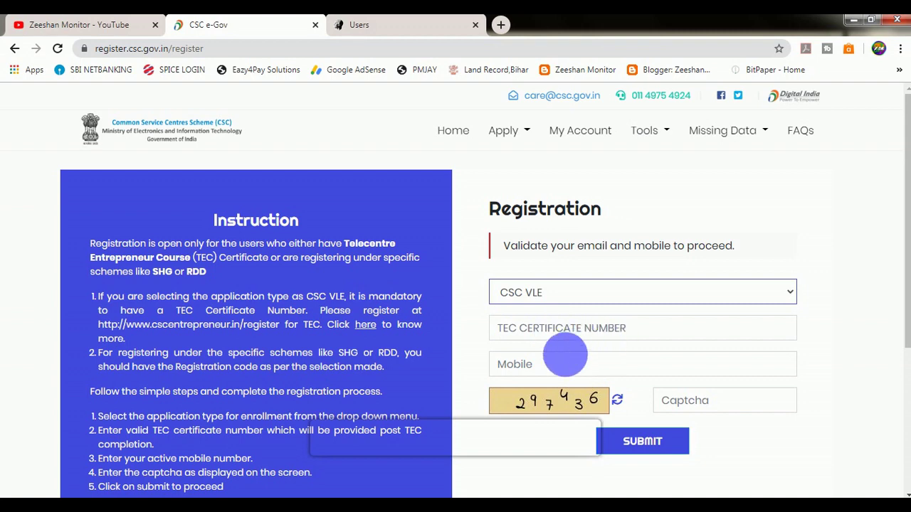
scroll(540, 334, "down", 1)
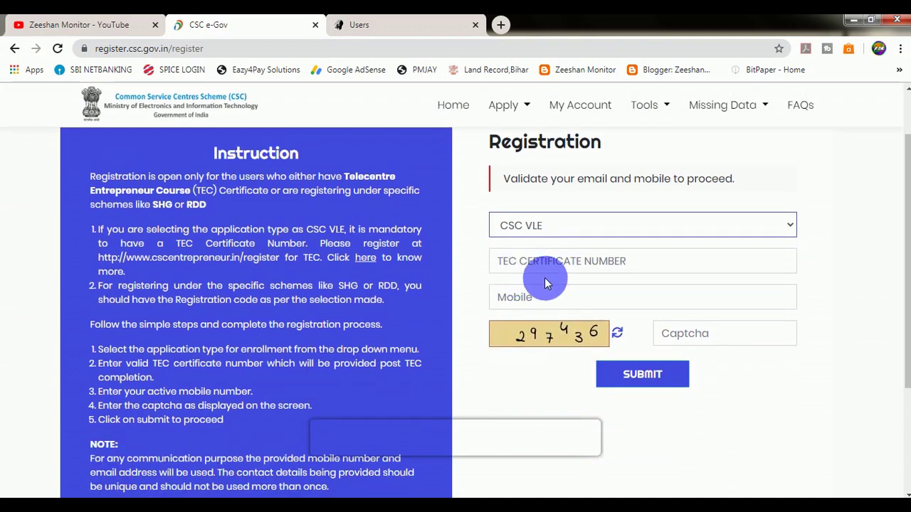
scroll(547, 285, "up", 1)
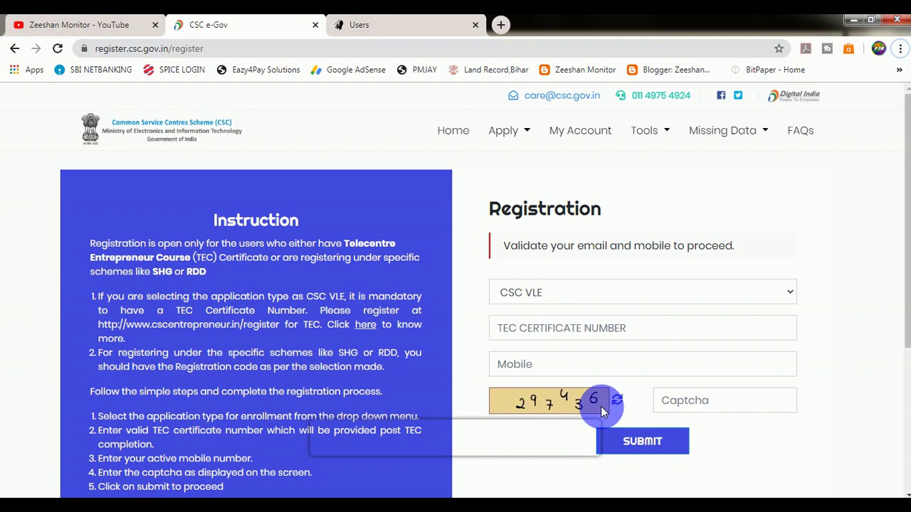
Step: Close the CSC tabs with Ctrl+W and scroll down the YouTube channel's uploaded videos grid
key("ctrl+w")
key("ctrl+w")
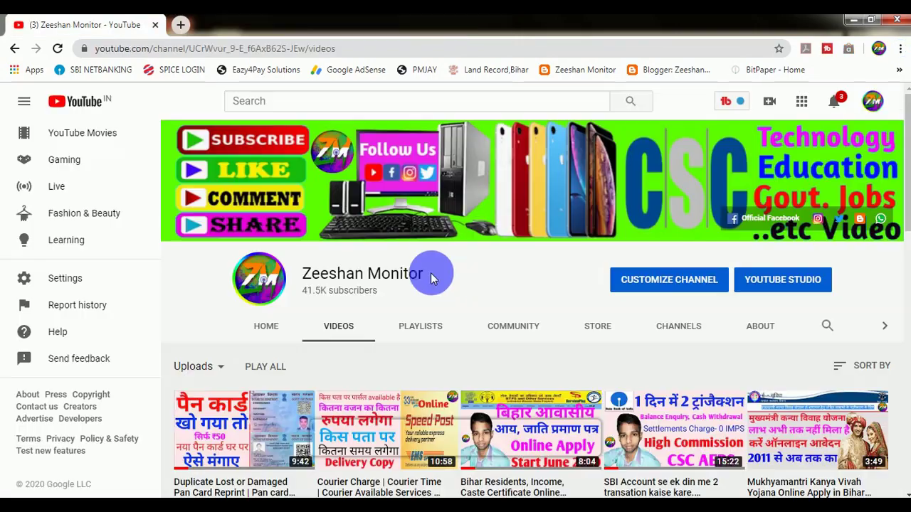
scroll(486, 301, "down", 4)
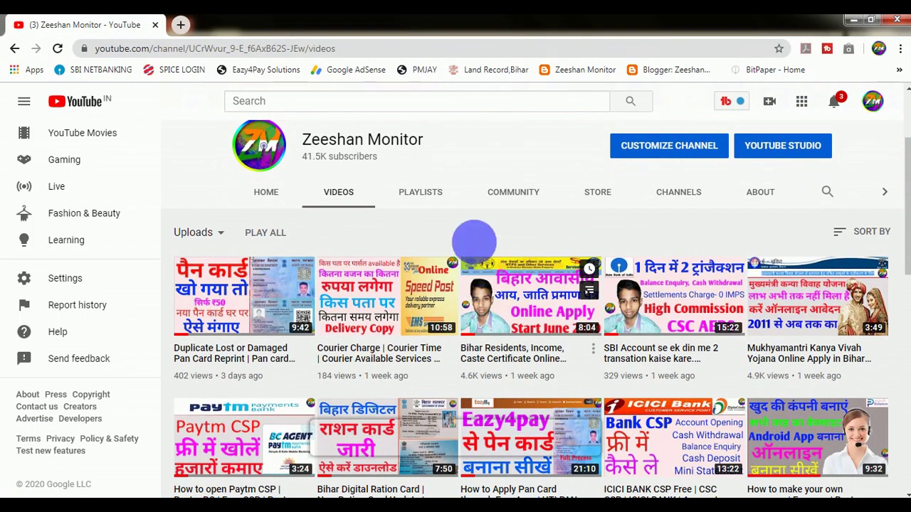
scroll(469, 232, "down", 7)
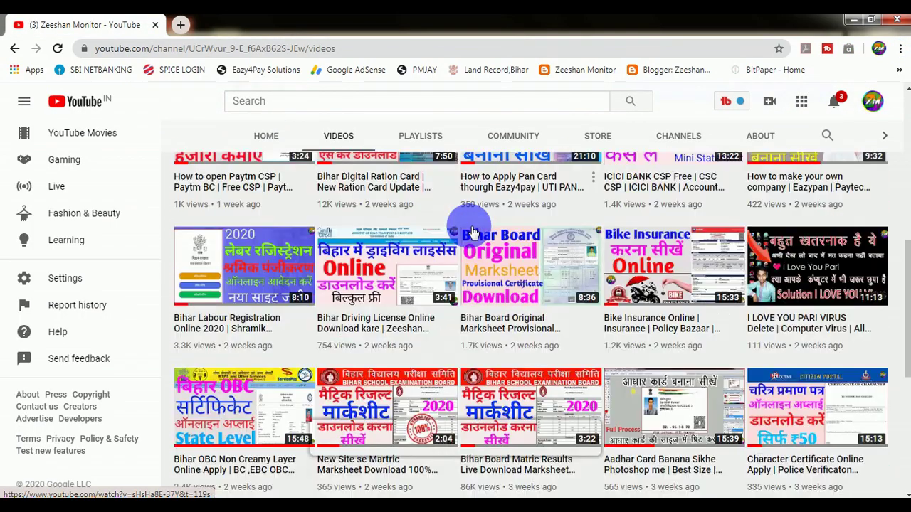
scroll(472, 232, "down", 4)
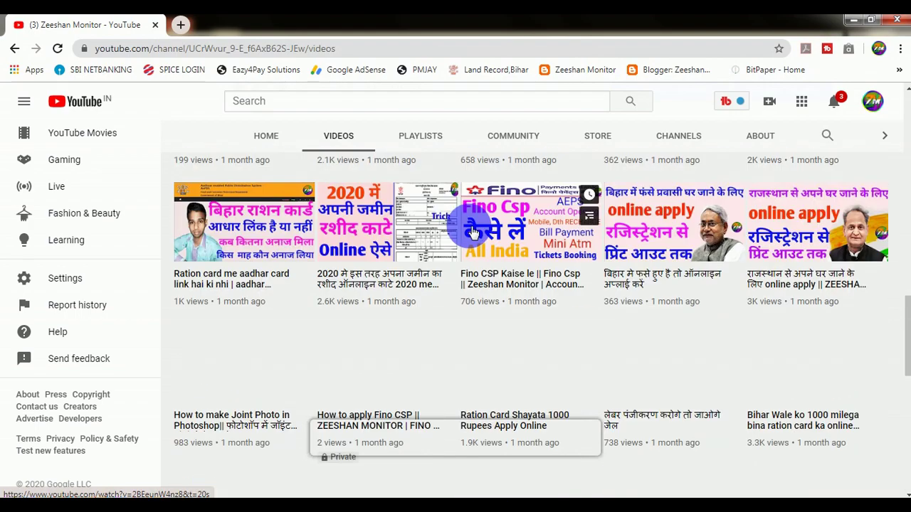
scroll(472, 232, "down", 4)
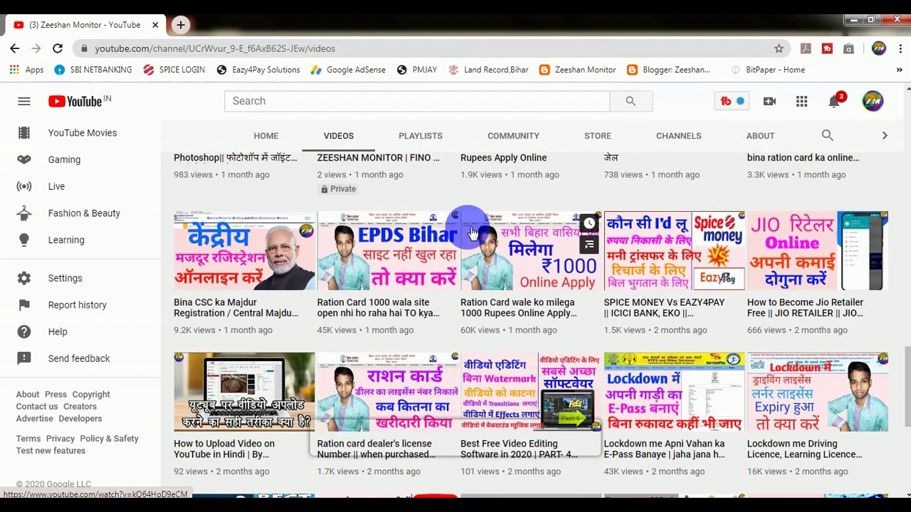